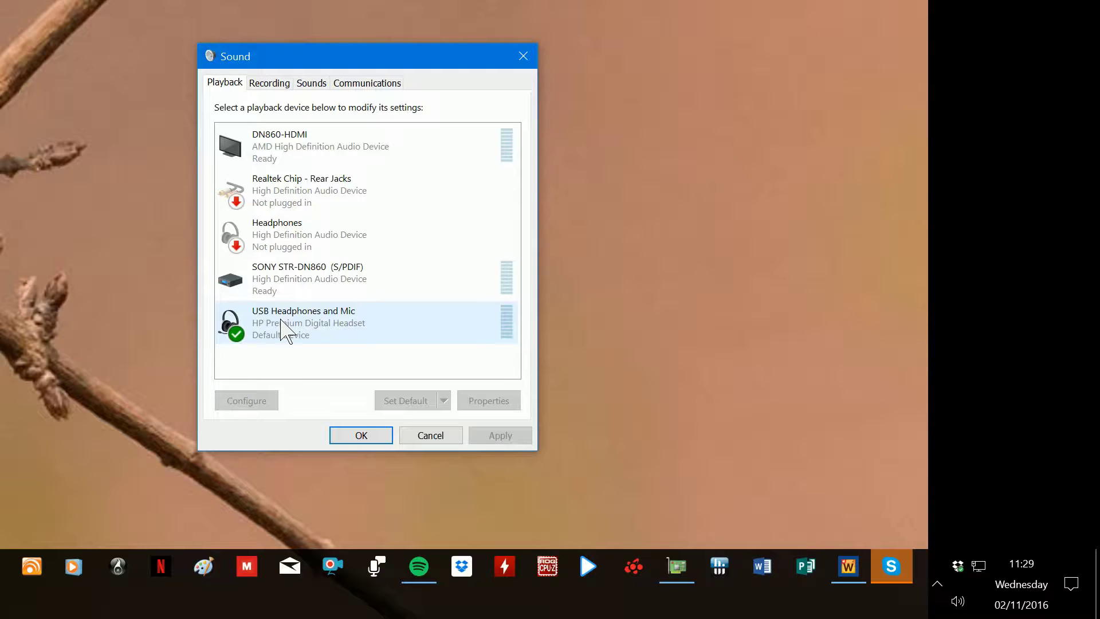
Start speaker setup for the DN860-HDMI playback device, test the 7.1 Surround configuration and accept it
click(301, 153)
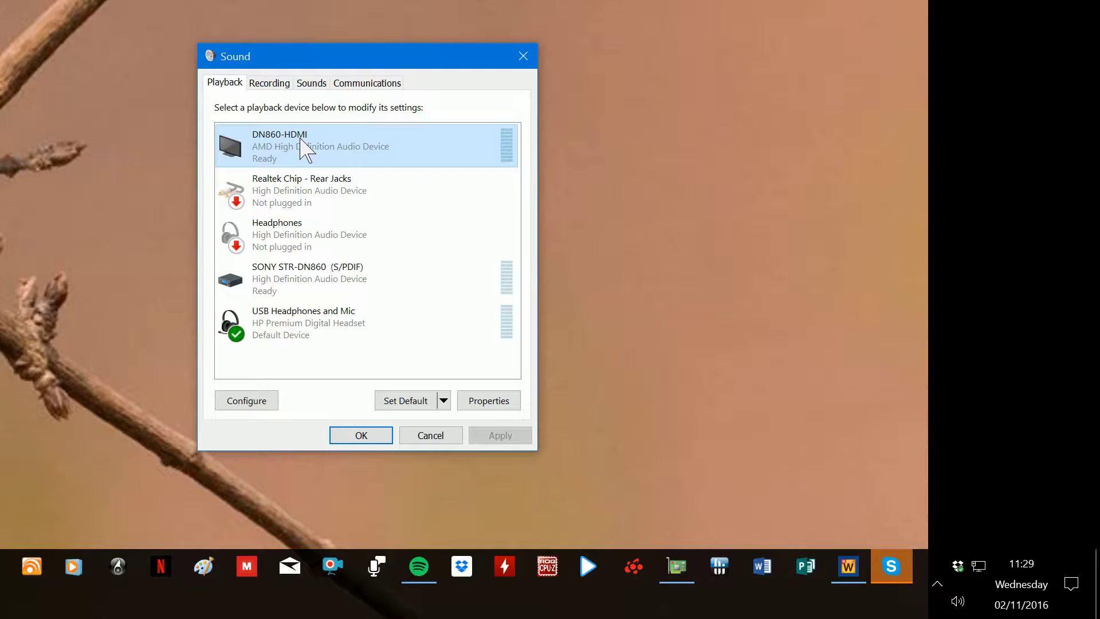
click(255, 401)
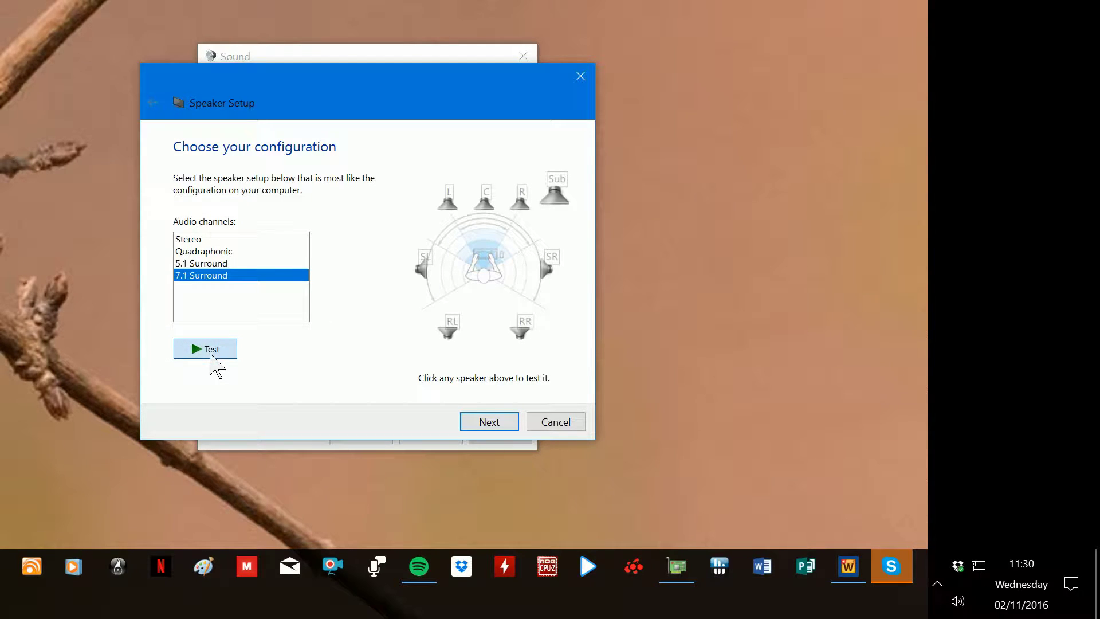
click(212, 350)
click(488, 424)
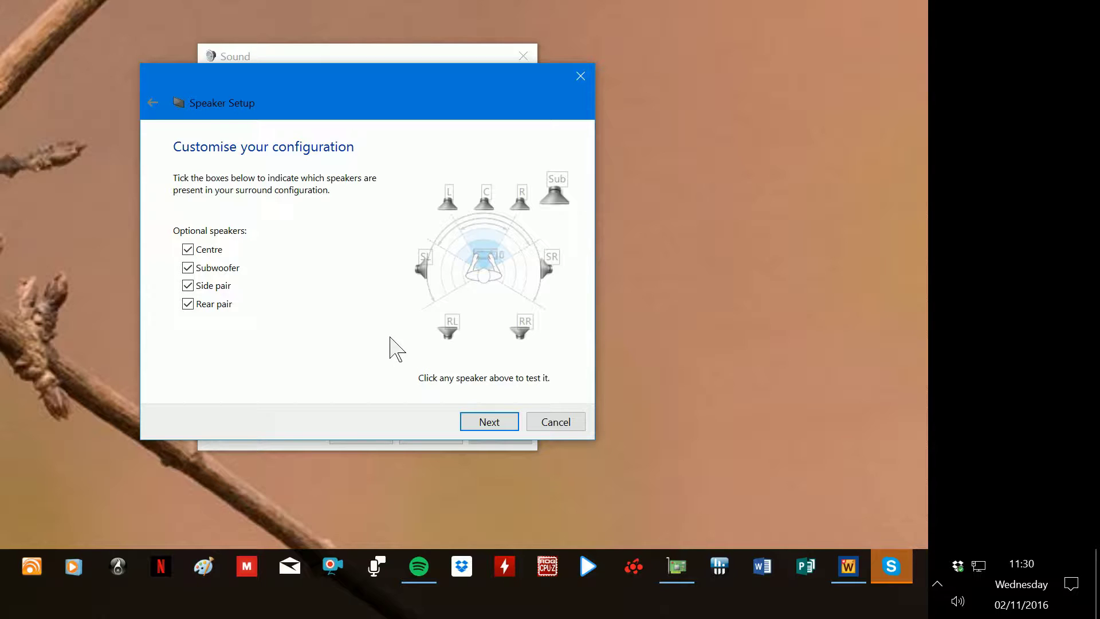
Switch the optional Centre, Subwoofer, Side pair and Rear pair speakers off and on again, keeping all four enabled, and continue
click(188, 249)
click(188, 250)
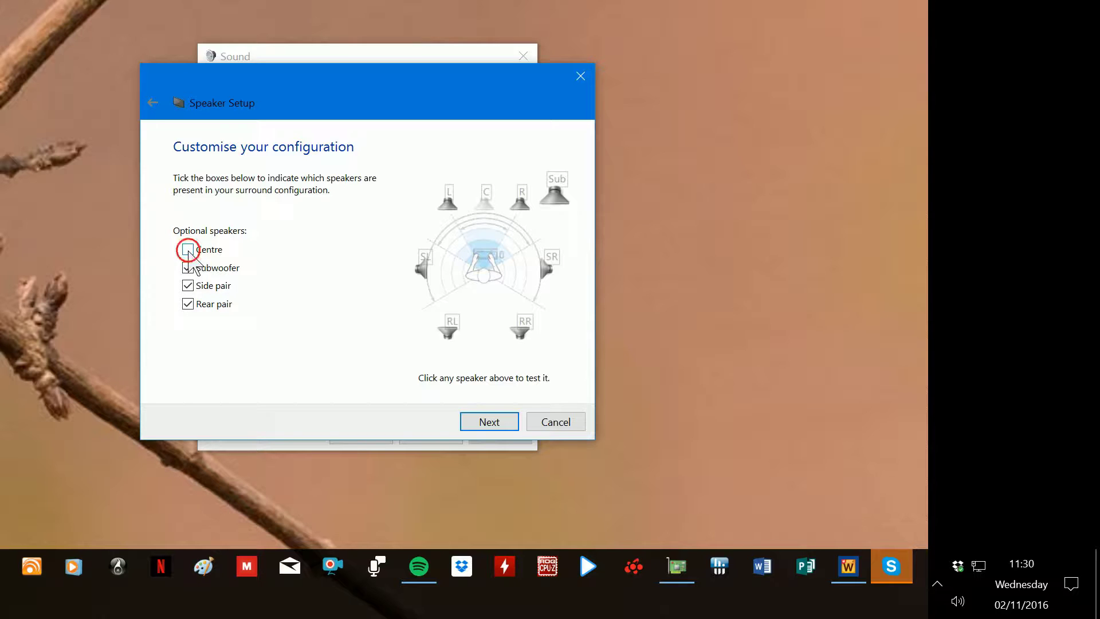
click(188, 267)
click(188, 268)
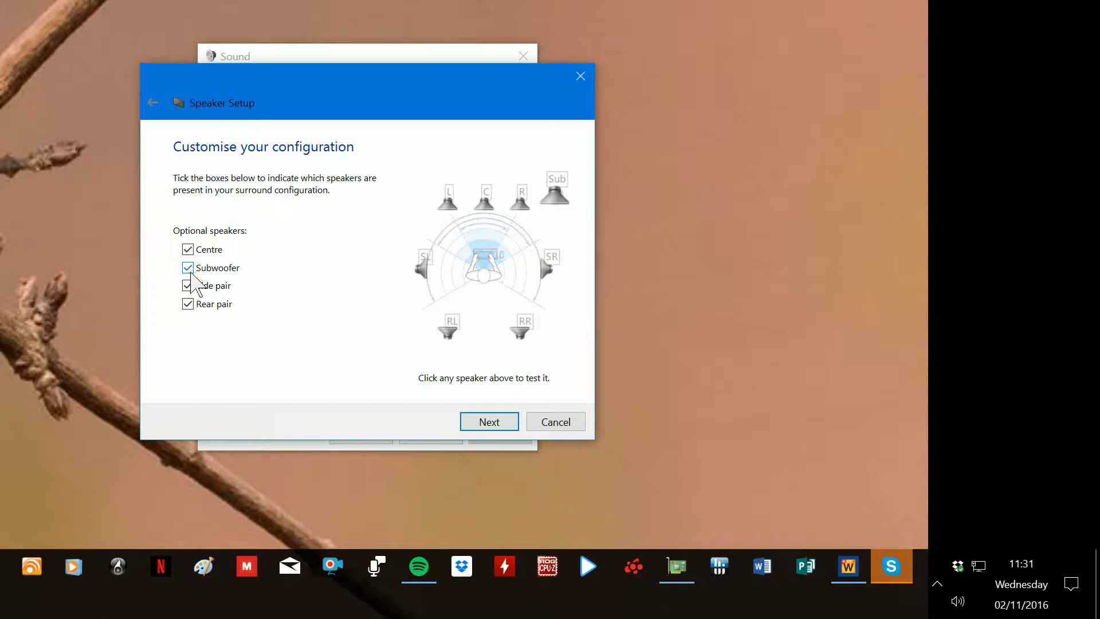
click(187, 285)
click(188, 286)
click(188, 304)
click(188, 304)
click(496, 435)
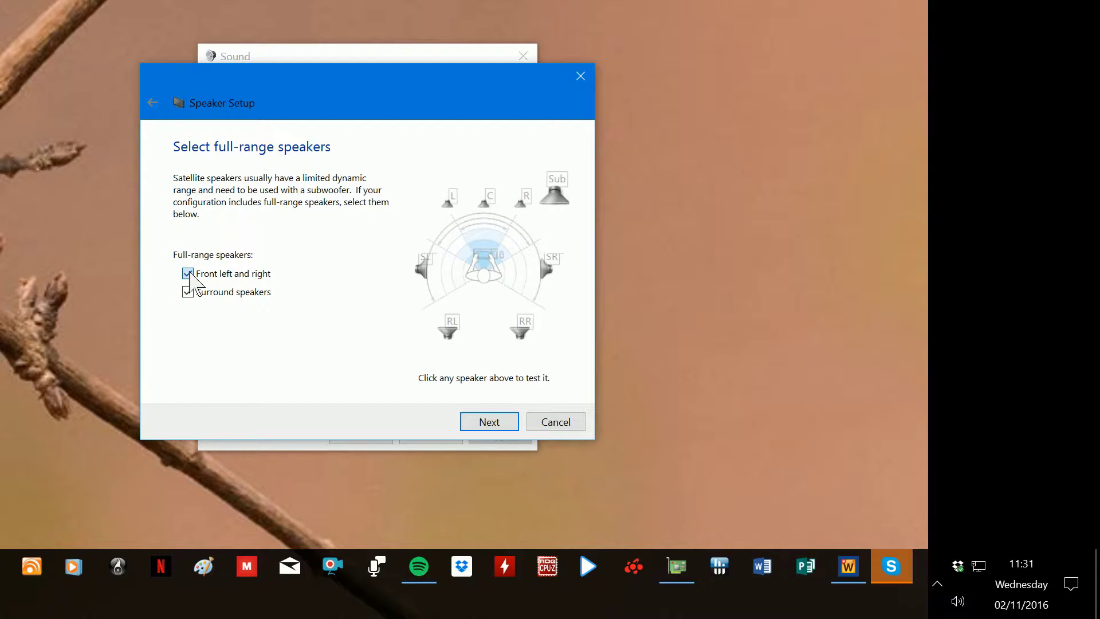
Clear and re-enable Front left and right as full-range speakers, enable Surround speakers as well, and finish the speaker setup
click(187, 273)
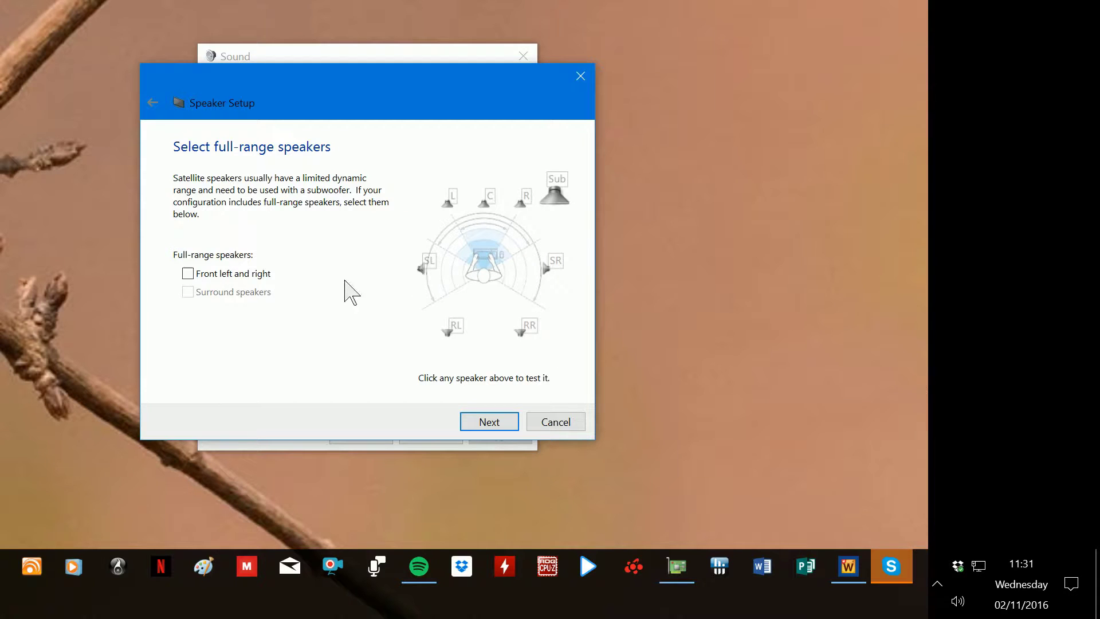
click(187, 274)
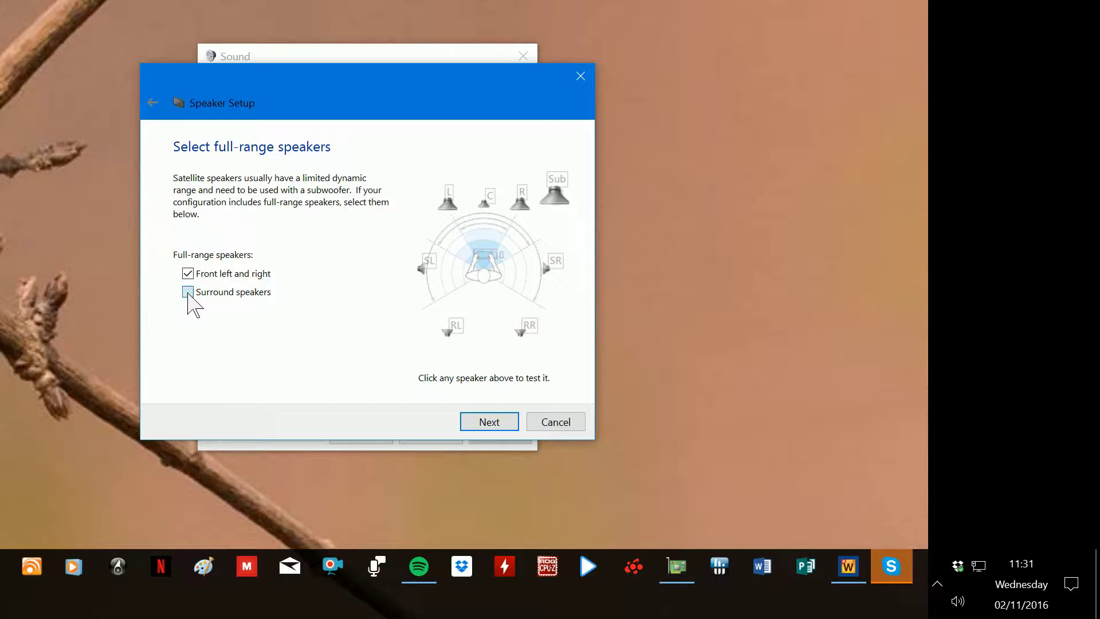
click(187, 293)
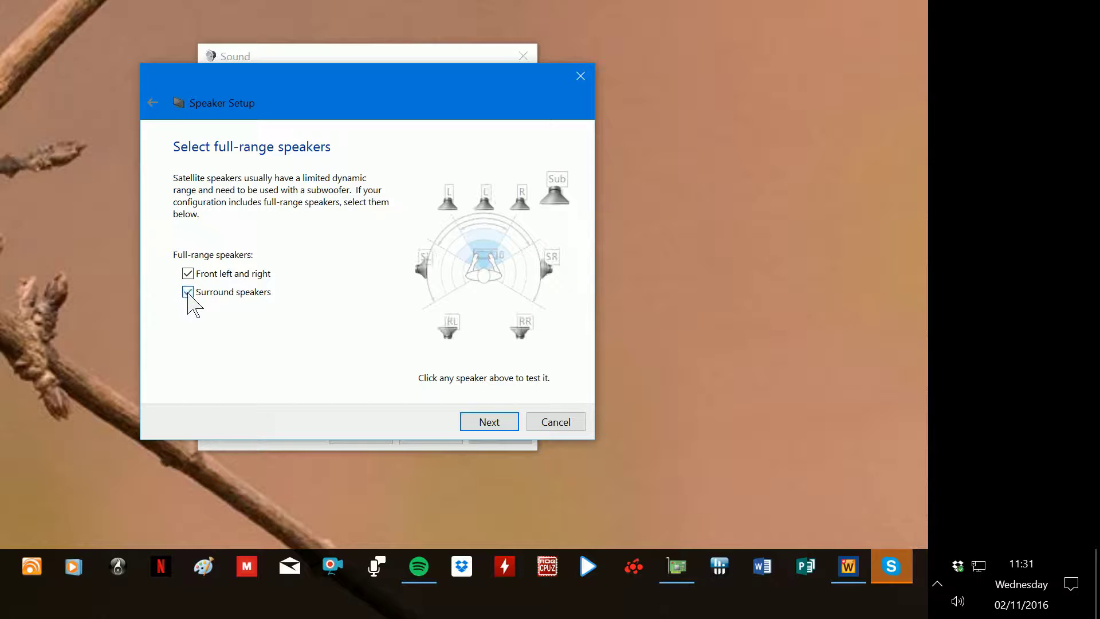
click(482, 424)
click(496, 422)
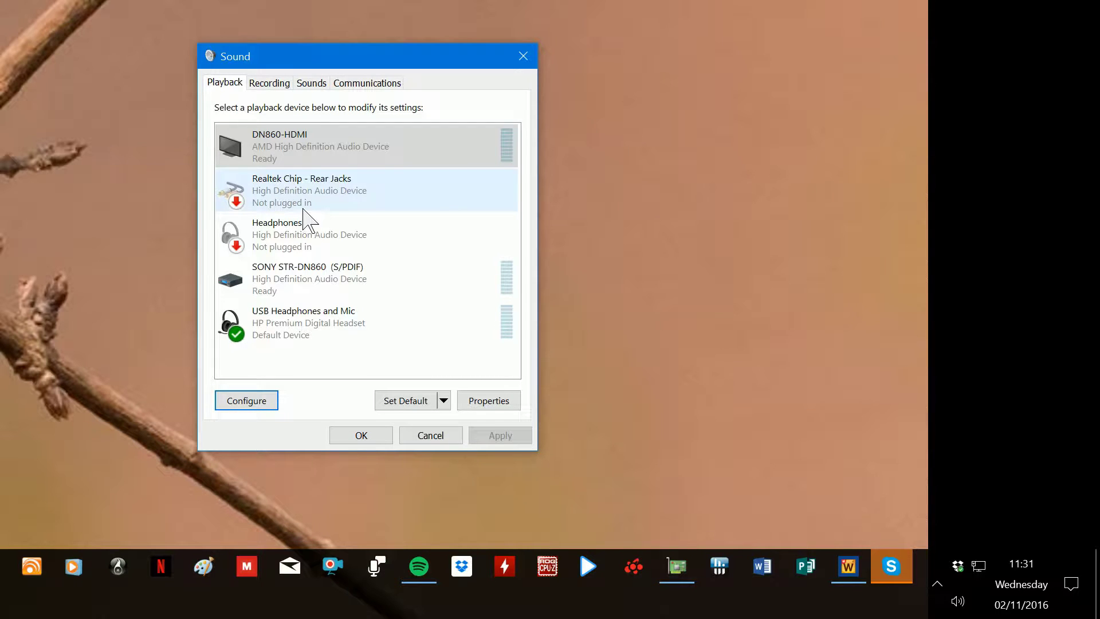
Examine the jack information in the properties of the Realtek Chip - Rear Jacks playback device and close them
click(334, 197)
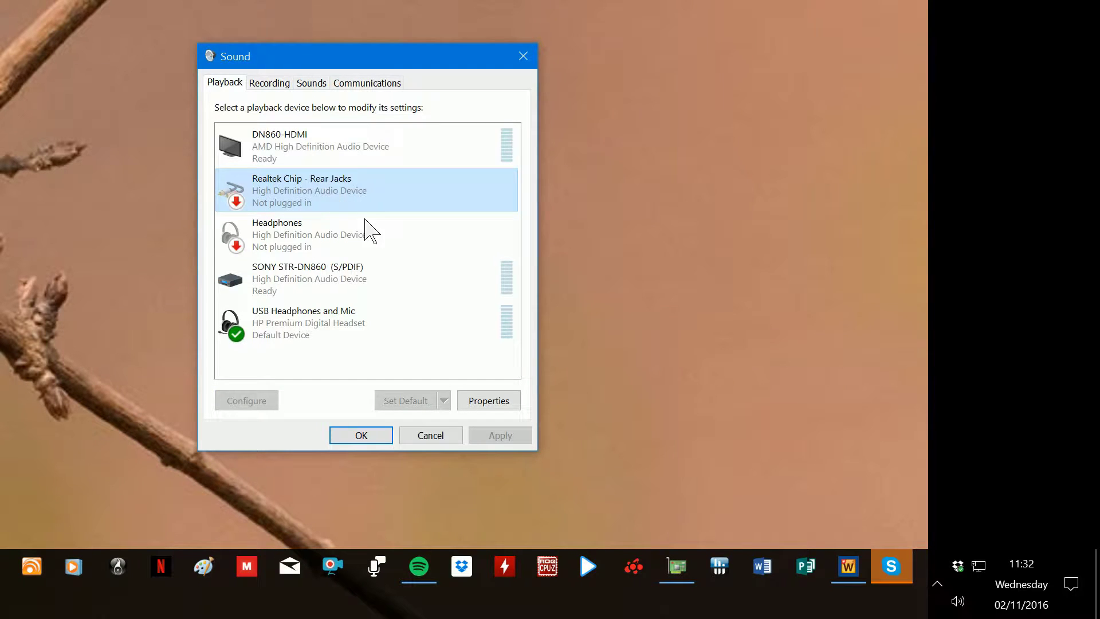
right_click(337, 184)
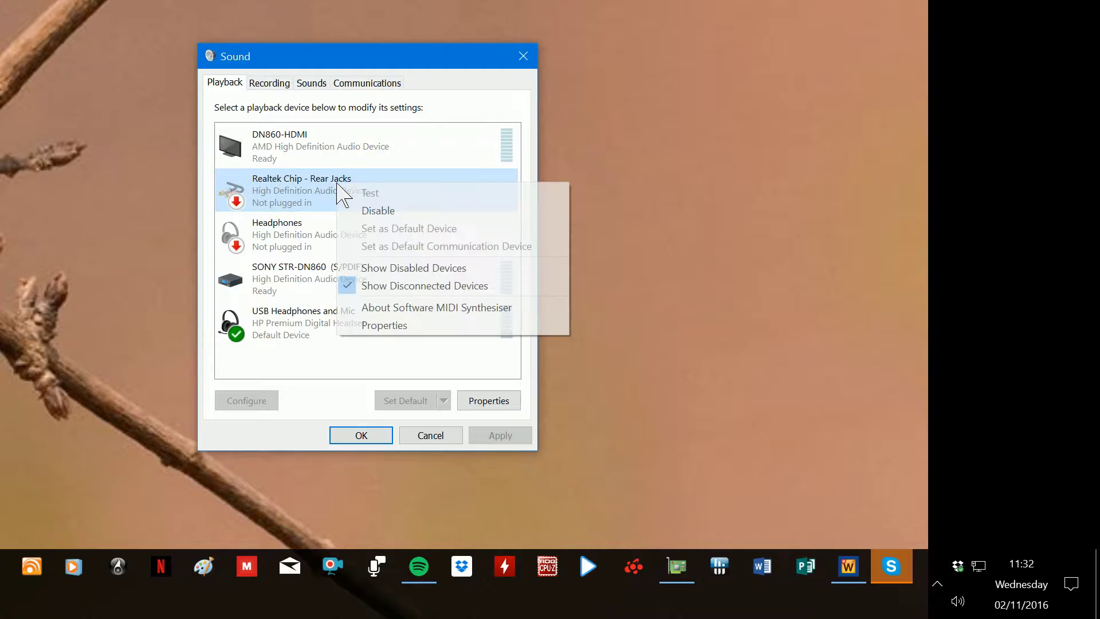
click(402, 325)
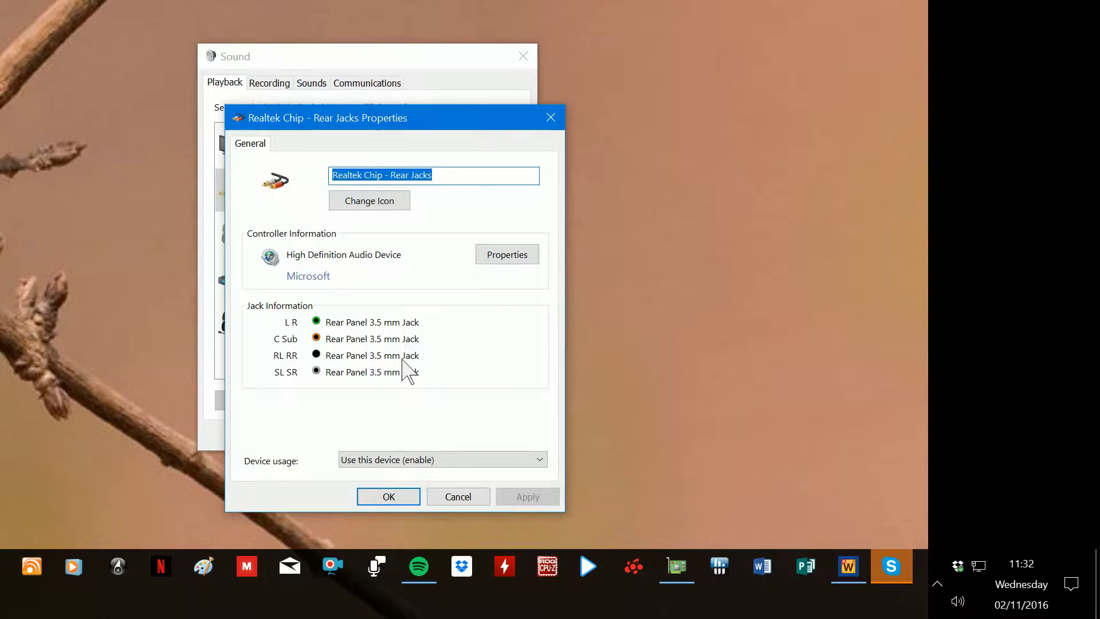
drag(361, 121, 192, 64)
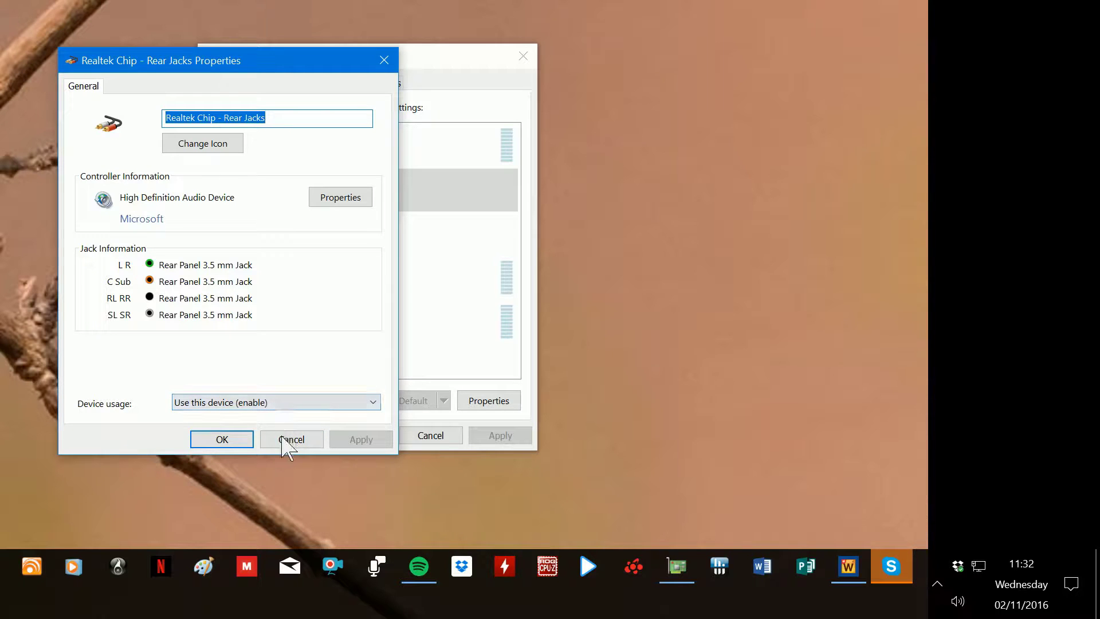
click(223, 439)
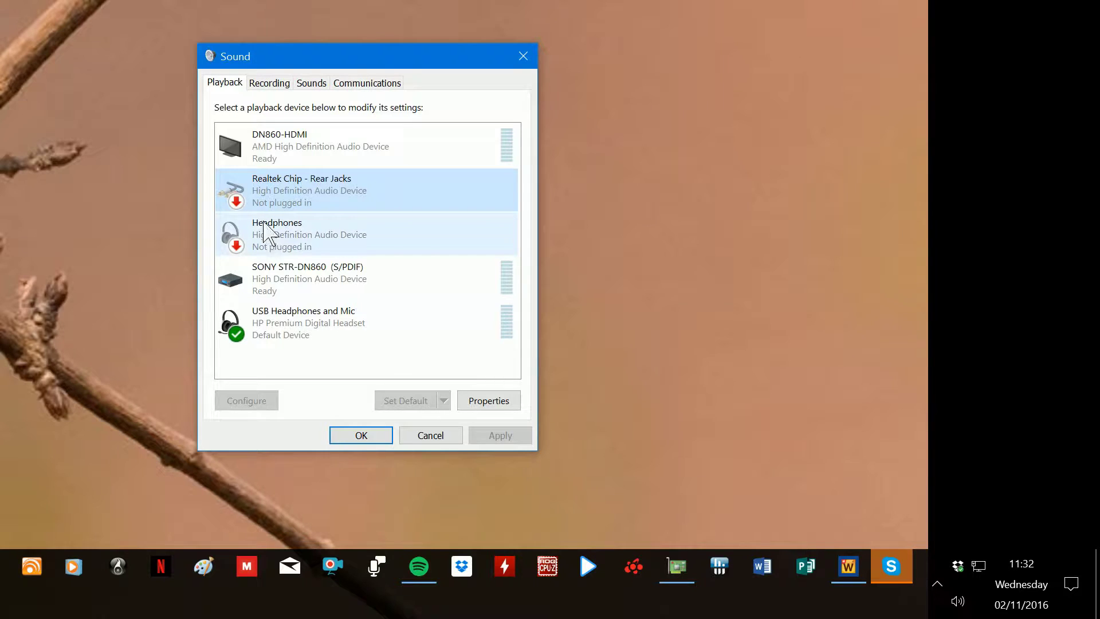
Select the Headphones and SONY STR-DN860 (S/PDIF) playback devices one after the other
click(283, 231)
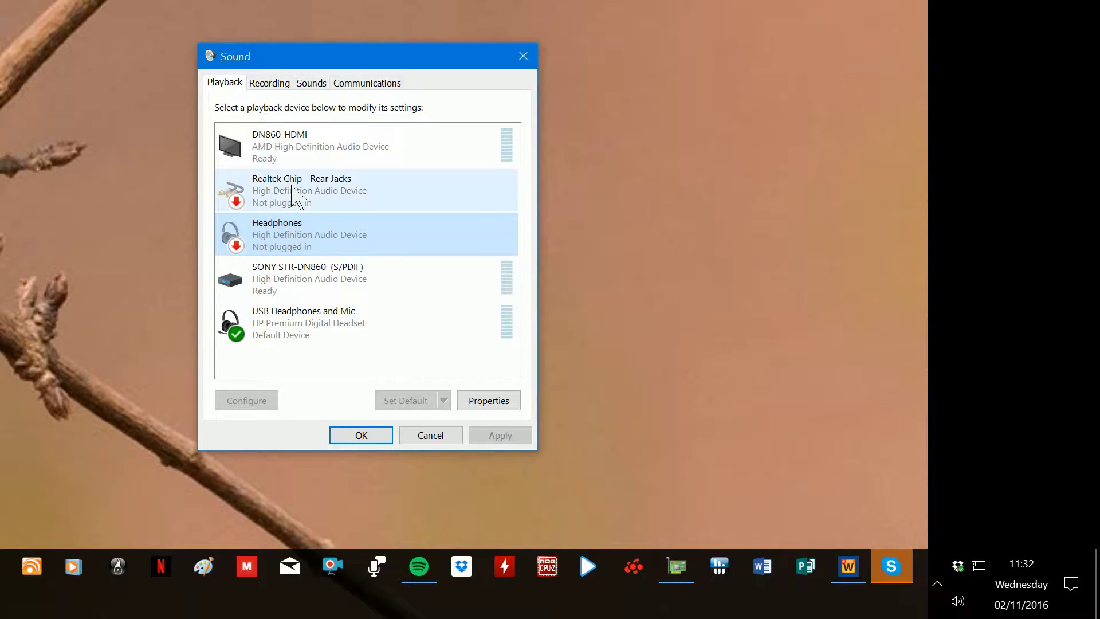
click(332, 275)
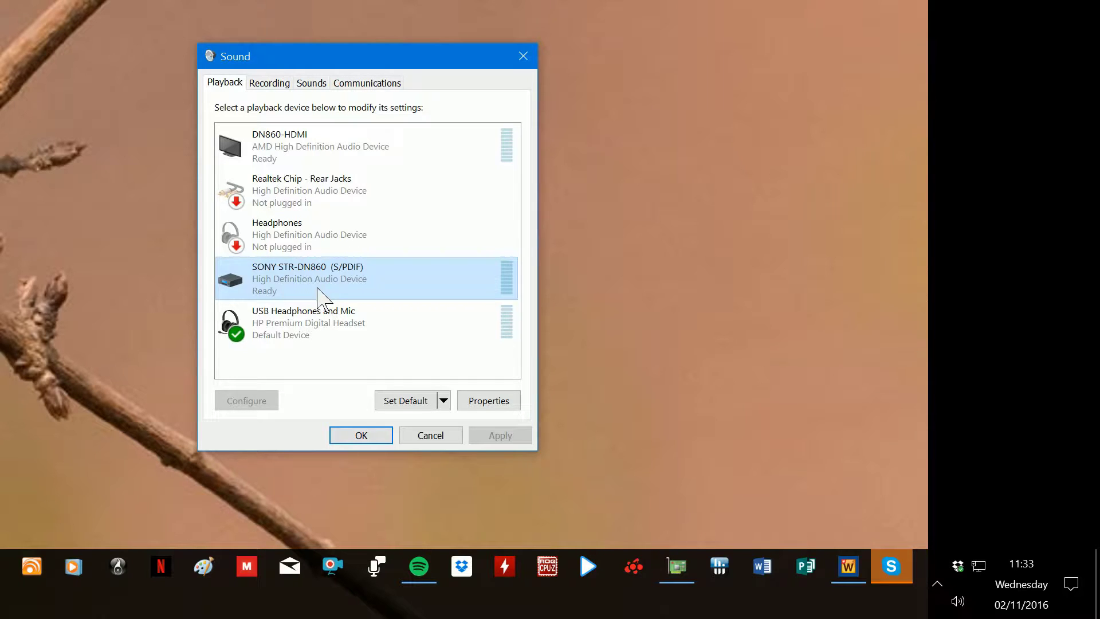
click(416, 1)
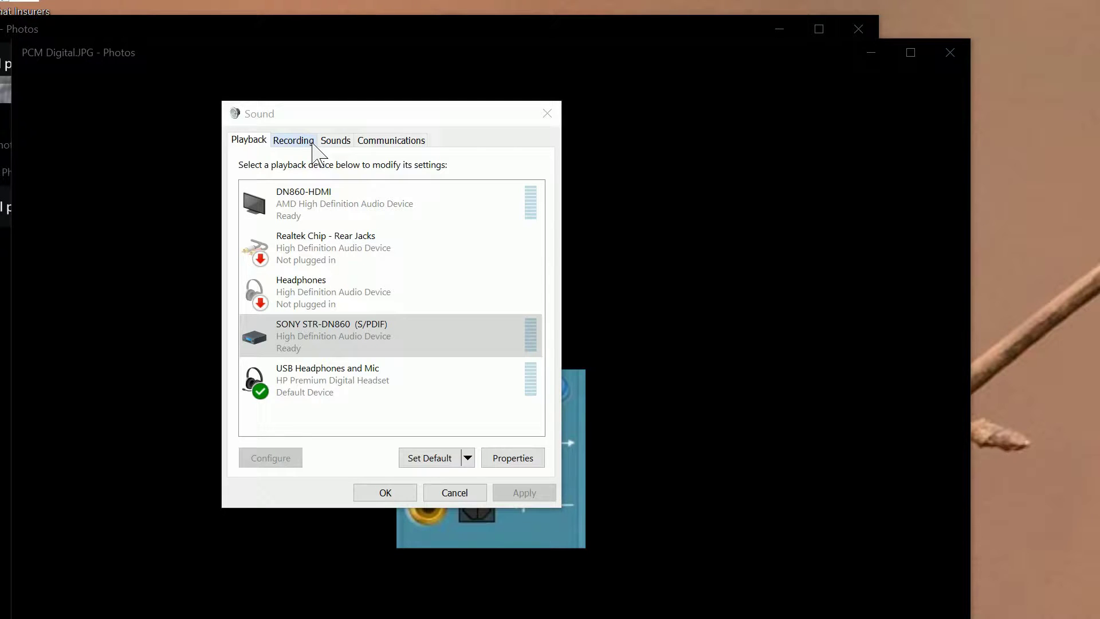
Open the properties of the Sony HiDef Microphone recording device
click(290, 140)
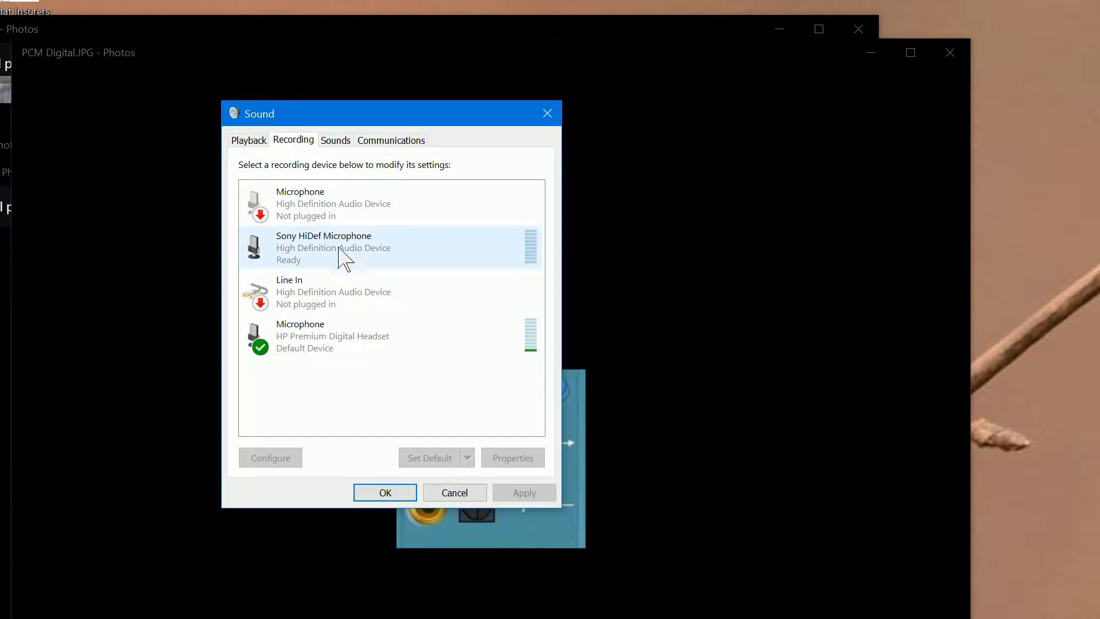
click(340, 252)
click(369, 246)
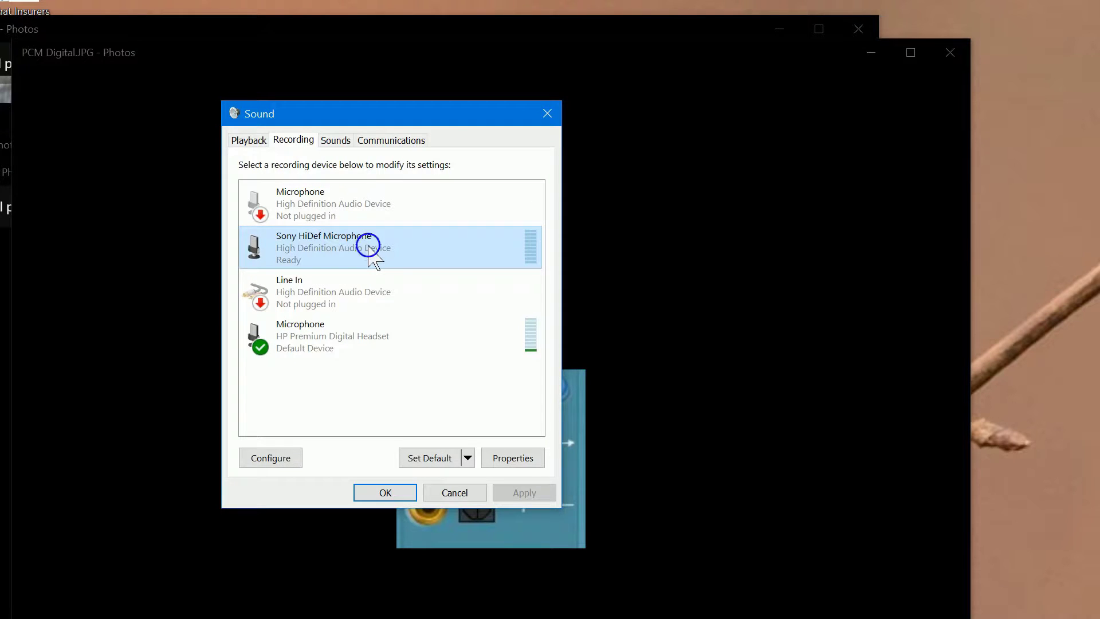
right_click(368, 246)
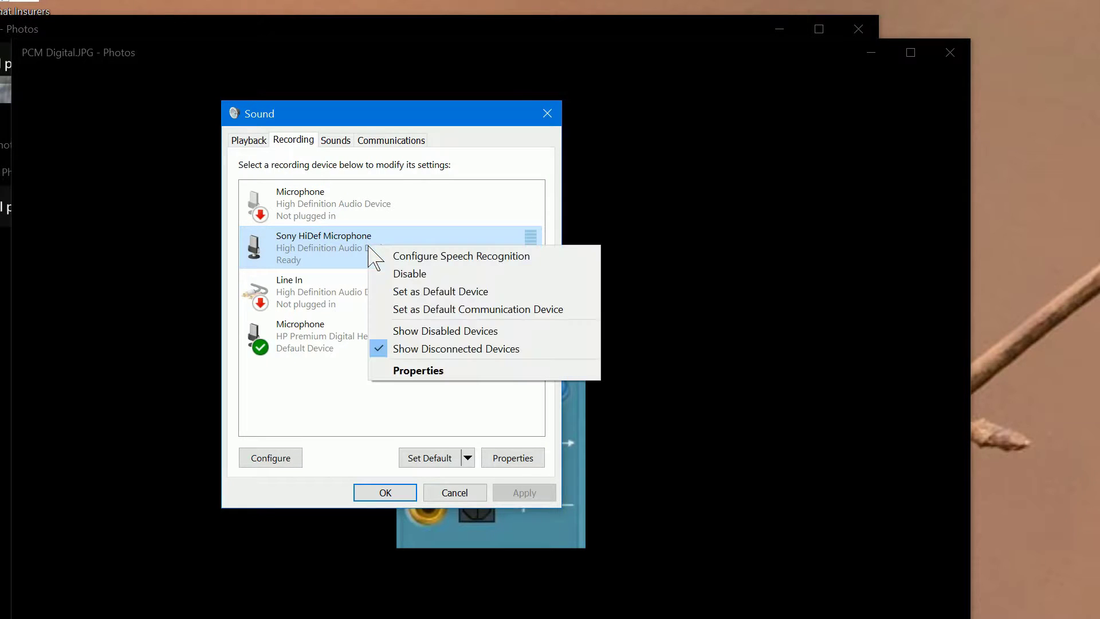
click(419, 370)
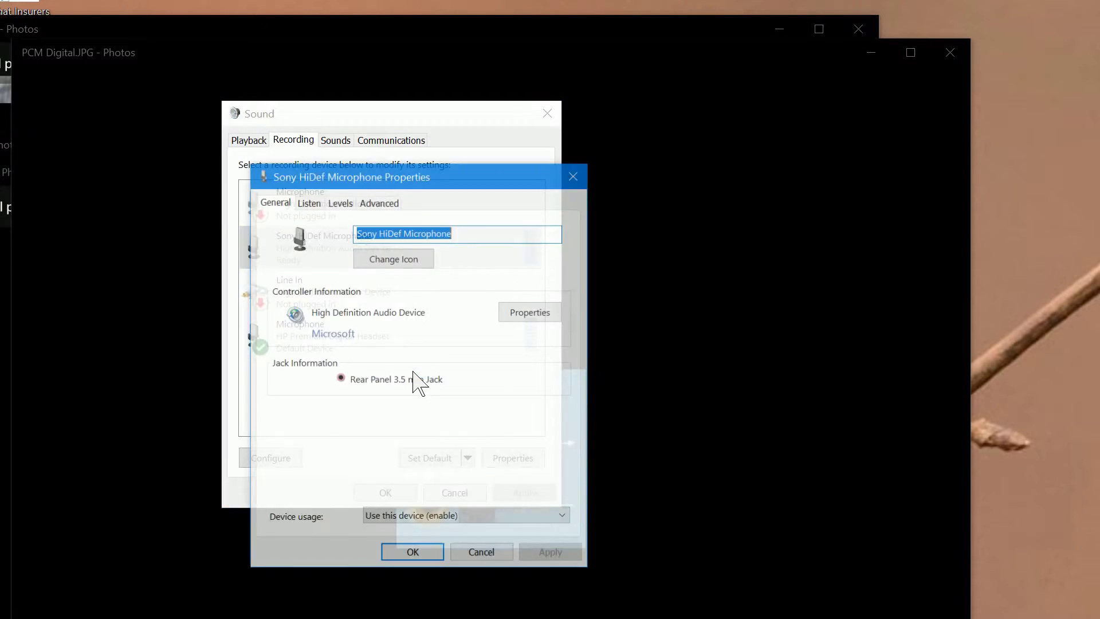
Lower the Sony HiDef Microphone's boost and return it to +30.0 dB, keeping the microphone level at 100
click(341, 201)
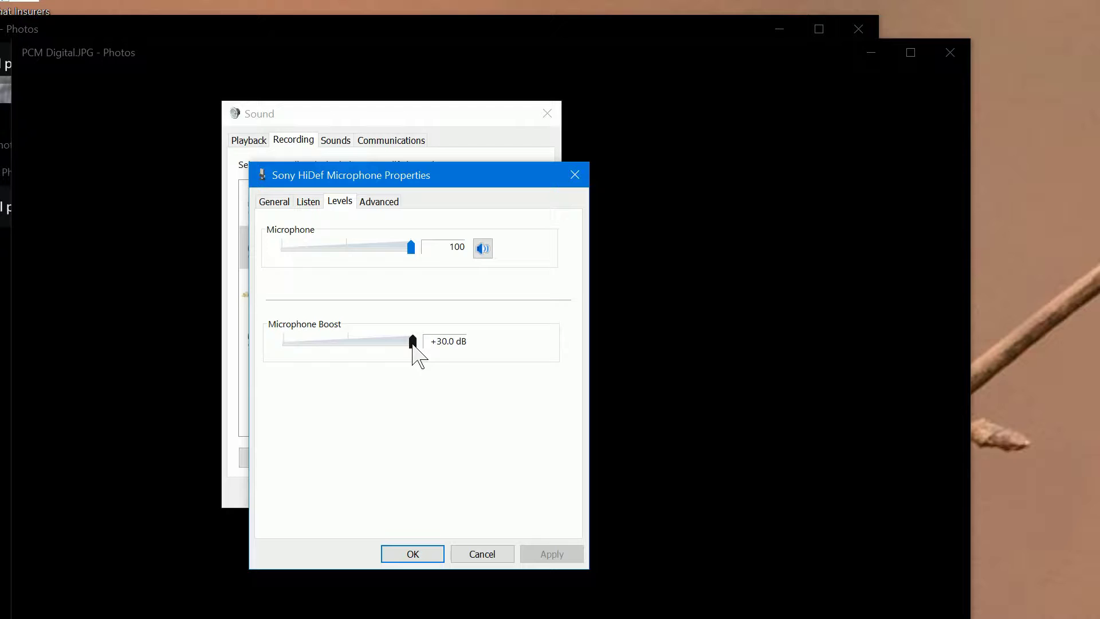
drag(412, 344, 330, 341)
drag(326, 342, 412, 338)
mouse_move(411, 247)
mouse_down()
mouse_move(377, 250)
mouse_move(411, 249)
mouse_up()
Set the Sony HiDef Microphone's default format to 2 channel, 24 bit, 192000 Hz (Studio Quality) and save its properties
click(381, 206)
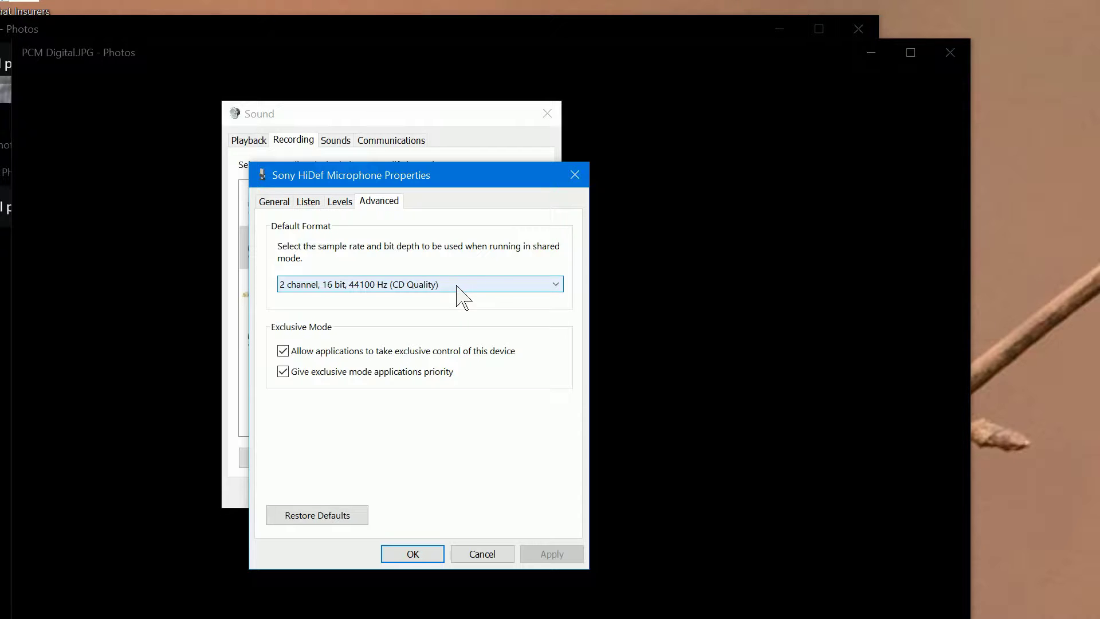
click(457, 285)
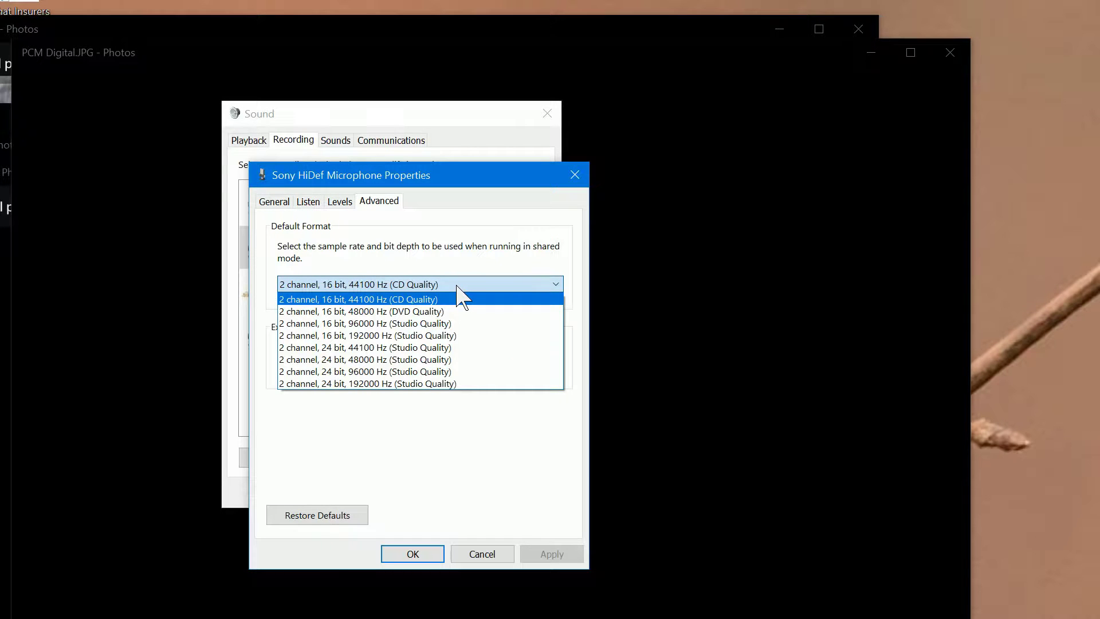
click(458, 383)
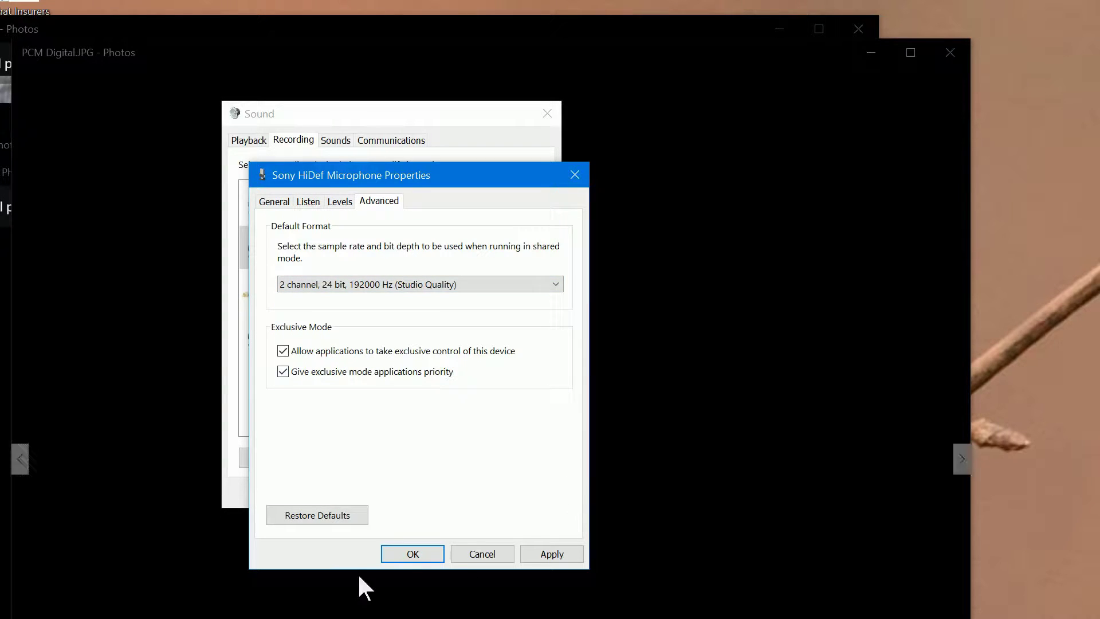
click(412, 555)
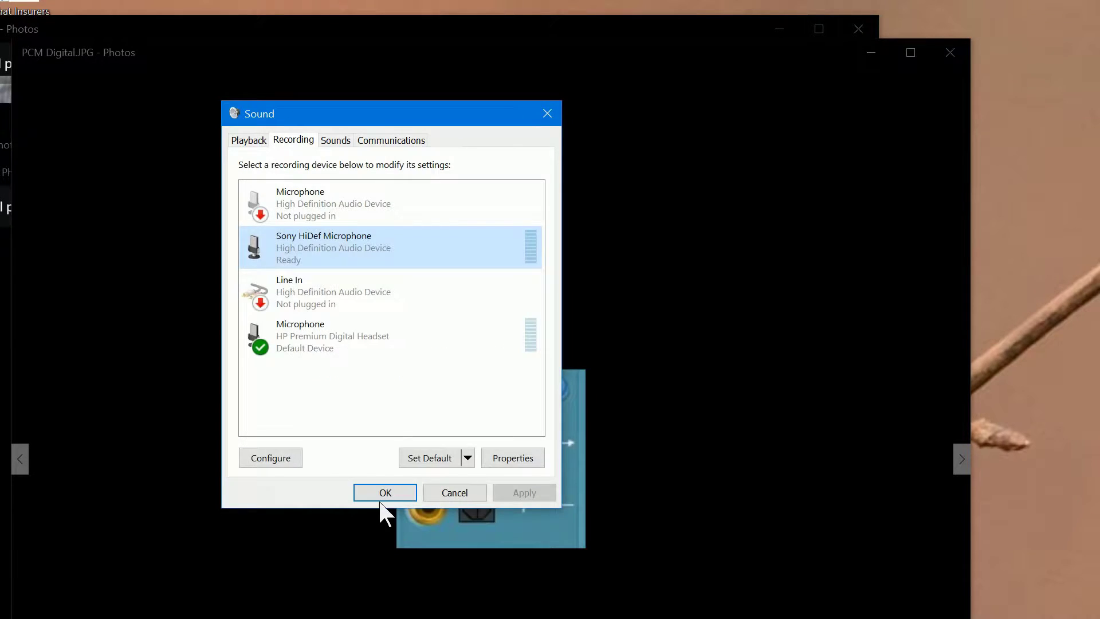
Return to the playback devices and open the properties of DN860-HDMI
click(236, 142)
click(356, 192)
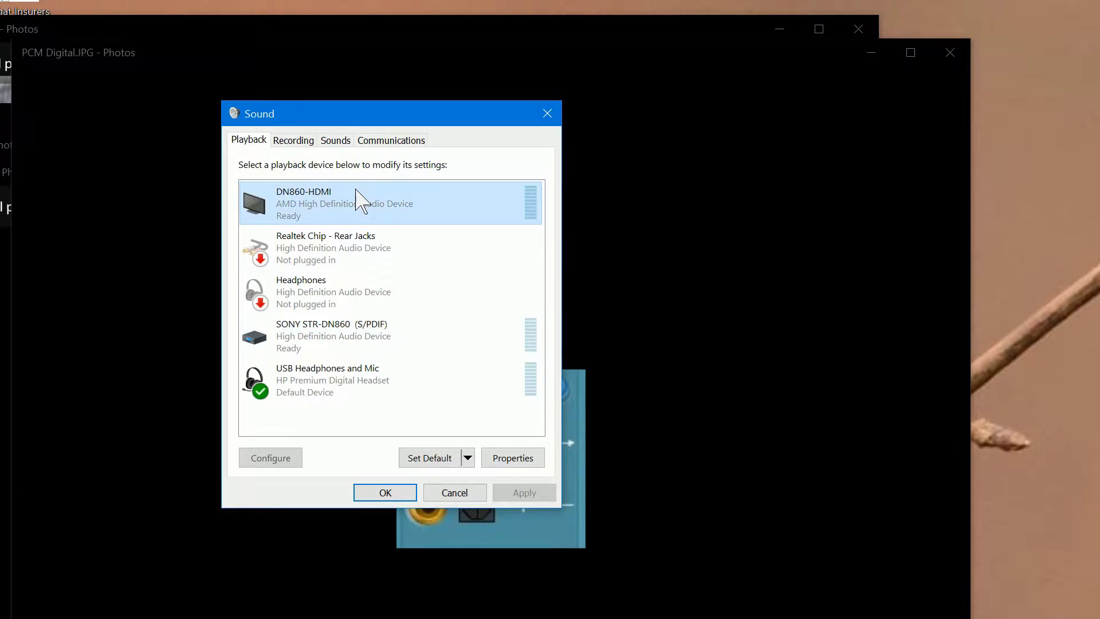
right_click(356, 193)
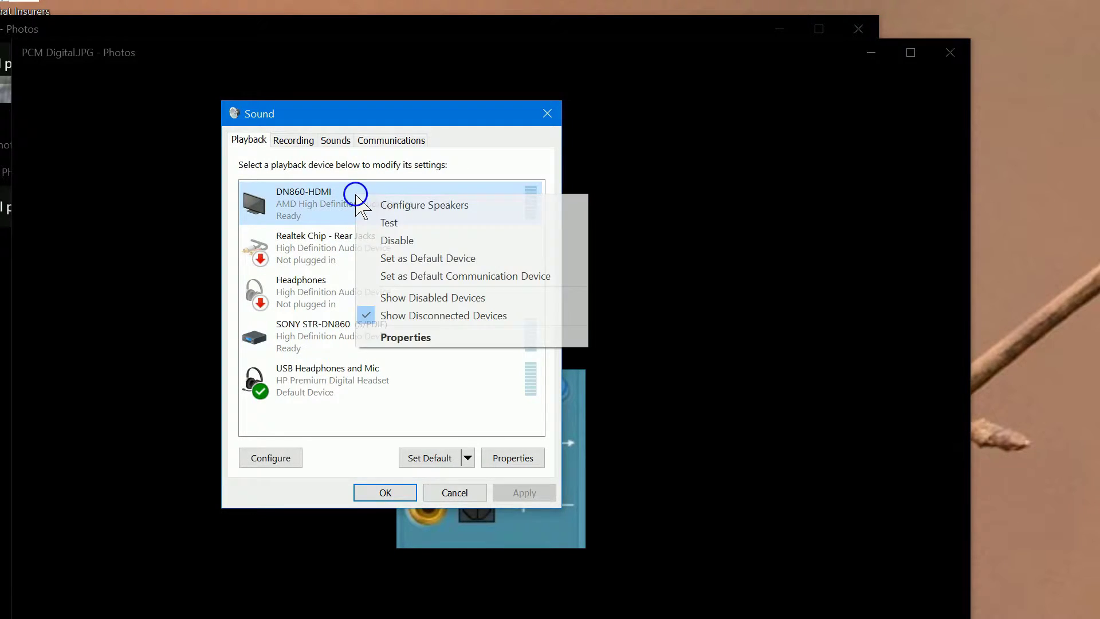
click(409, 344)
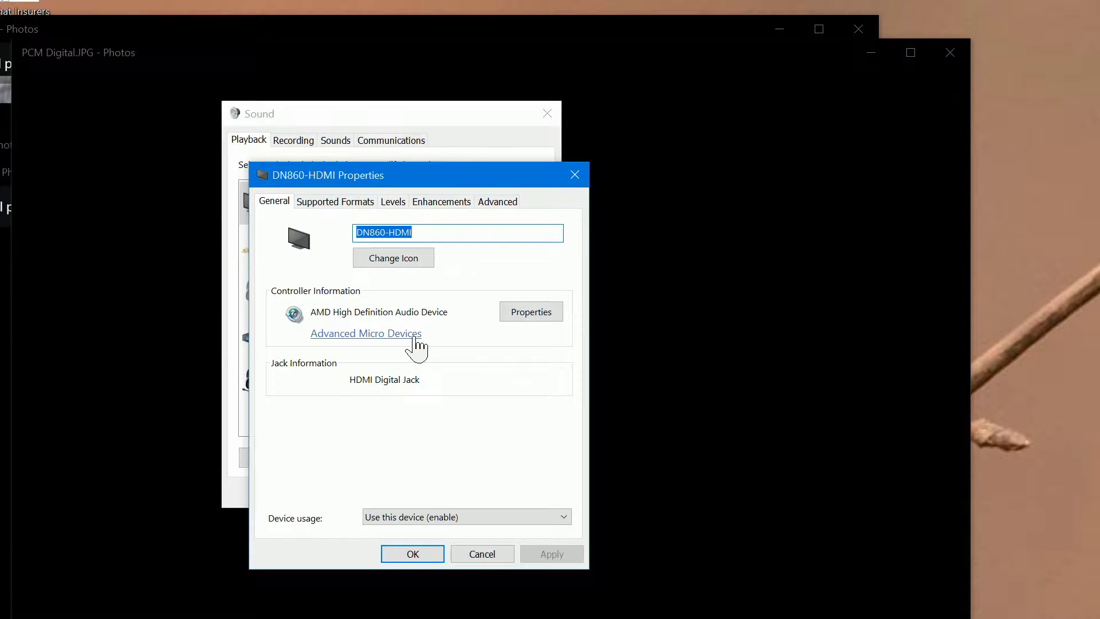
Examine the driver information of the AMD High Definition Audio Device controller and close its properties
click(531, 311)
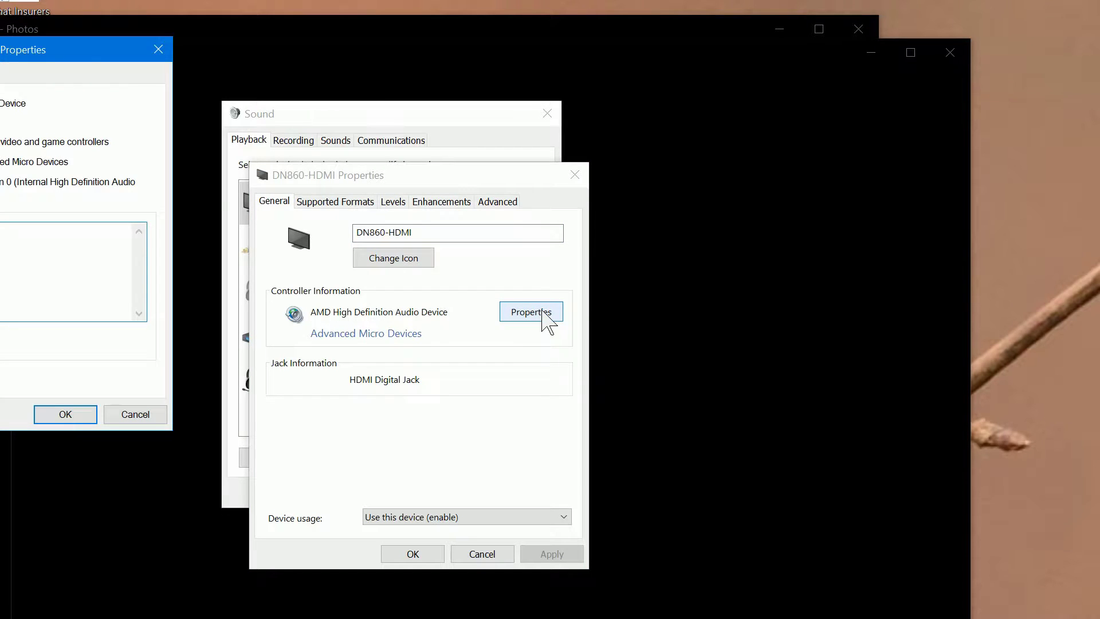
click(102, 43)
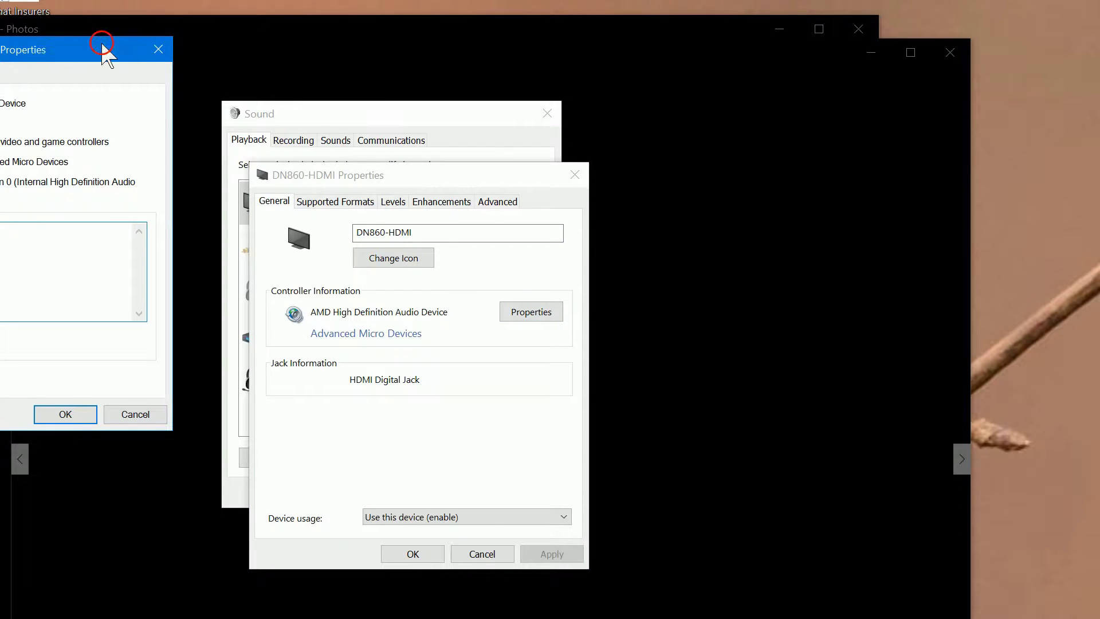
drag(102, 44, 262, 101)
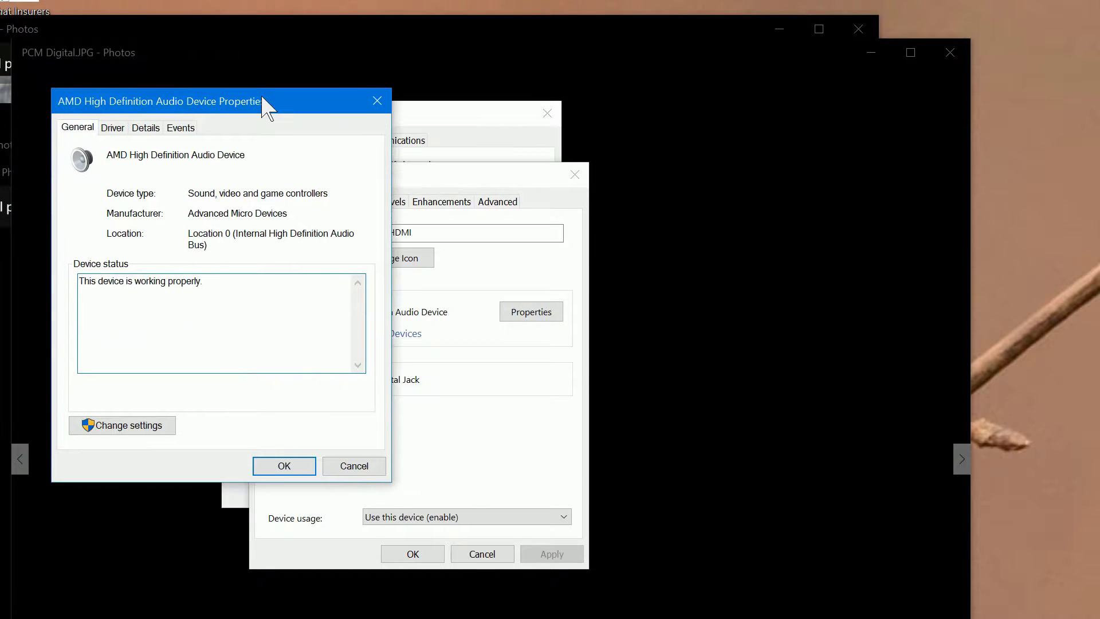
click(113, 129)
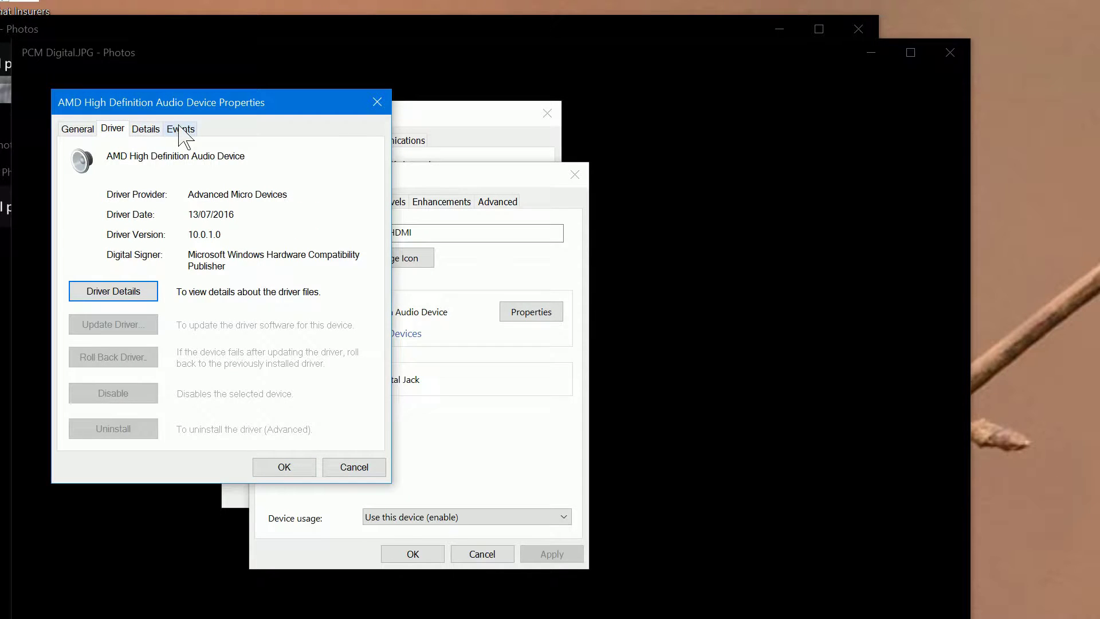
click(377, 103)
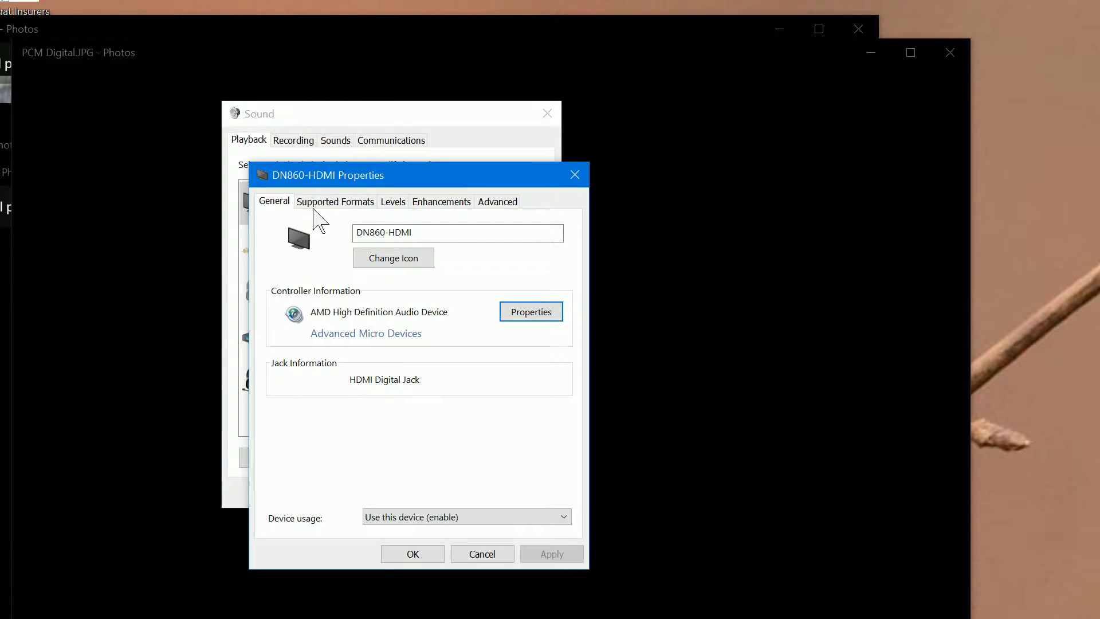
Examine the audio formats, bit depths and sample rates supported by DN860-HDMI and close its properties
click(324, 202)
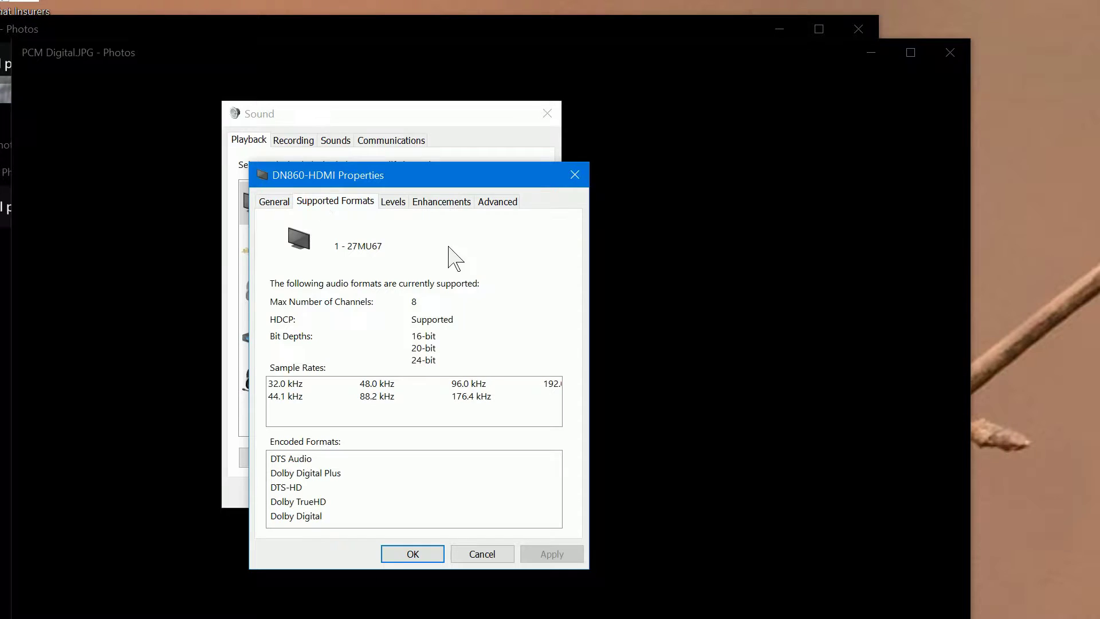
drag(444, 180, 555, 91)
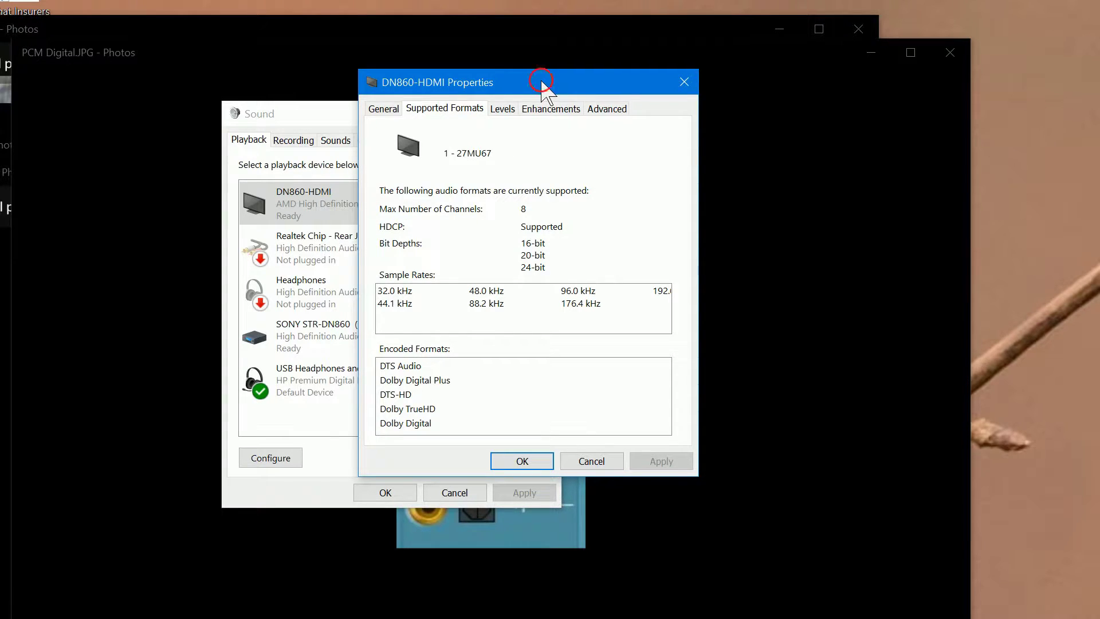
drag(542, 82, 553, 75)
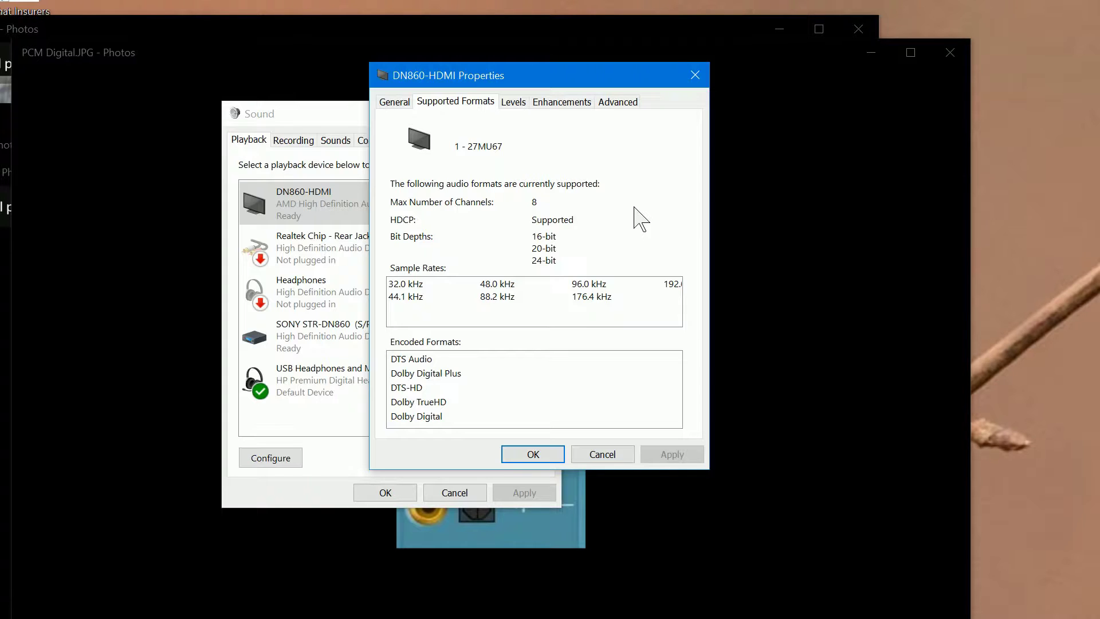
click(531, 452)
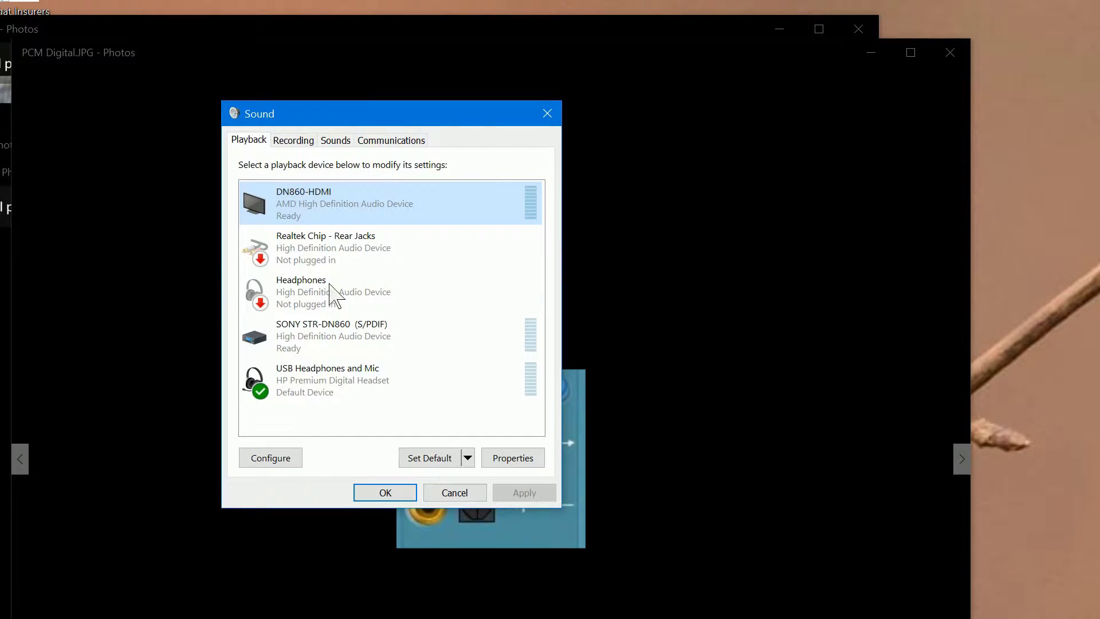
Examine the supported encoded formats and 192.0 kHz sample rate of SONY STR-DN860 (S/PDIF), cancel its properties and close the Sound window
click(354, 338)
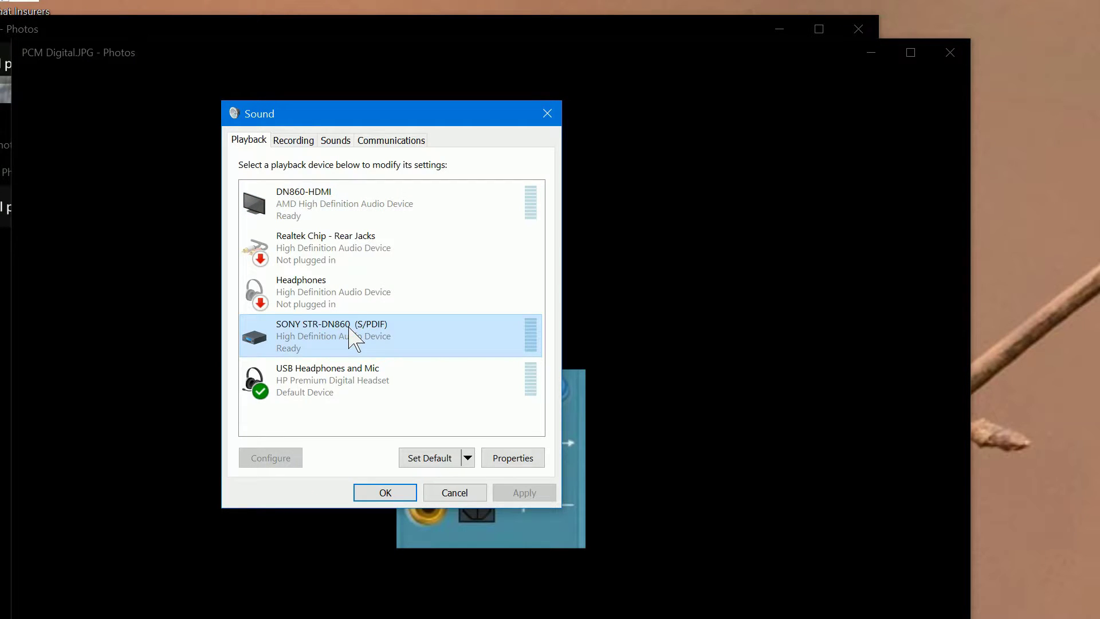
right_click(349, 327)
click(440, 452)
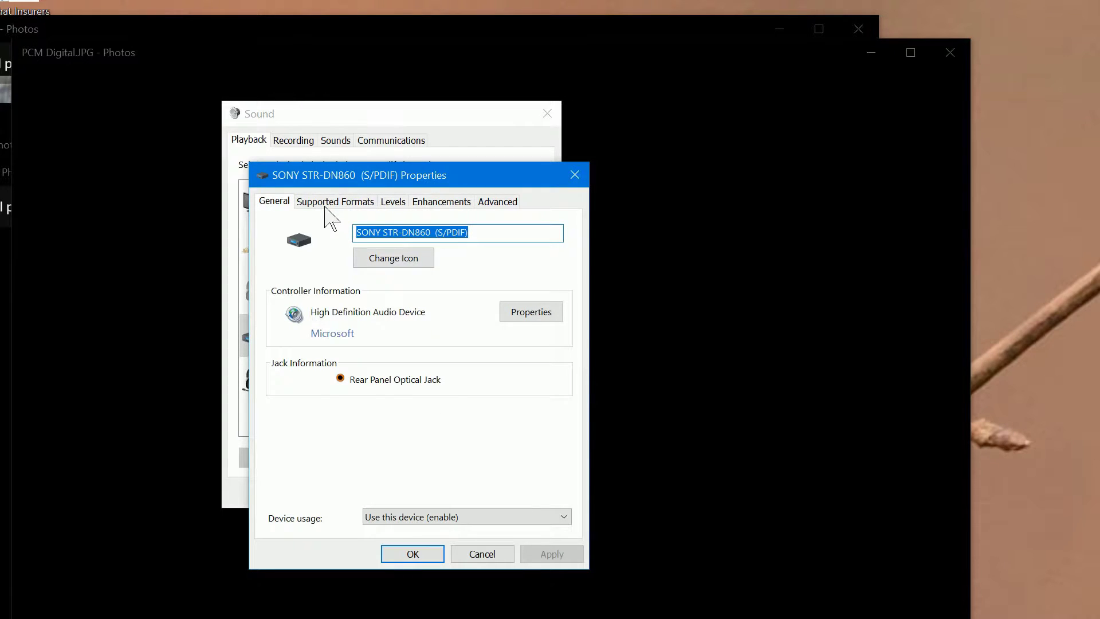
click(325, 206)
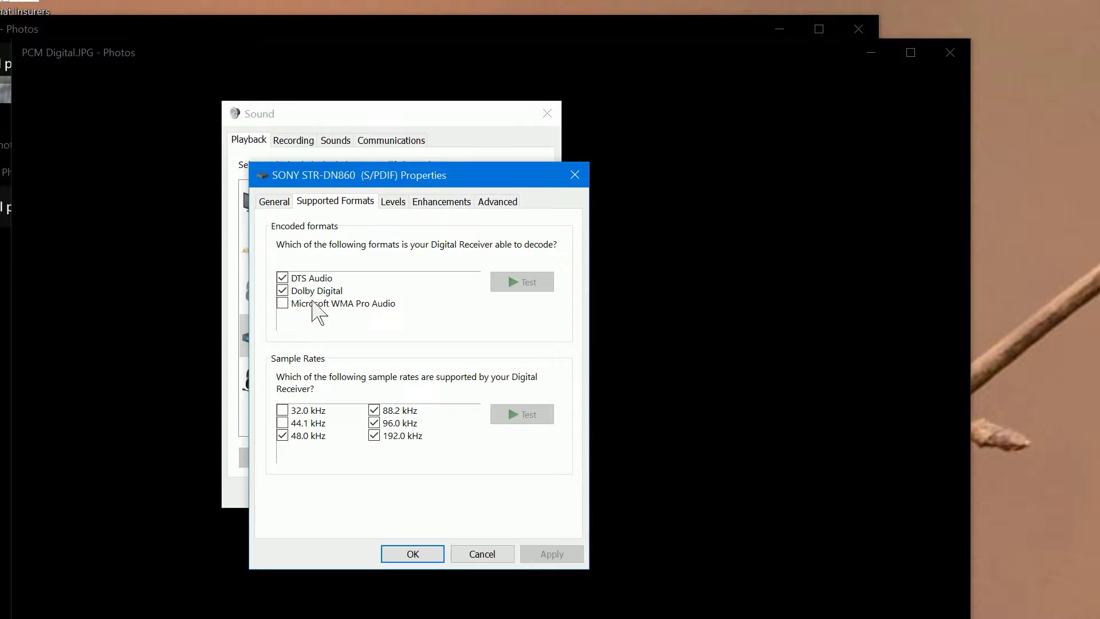
drag(500, 172, 604, 131)
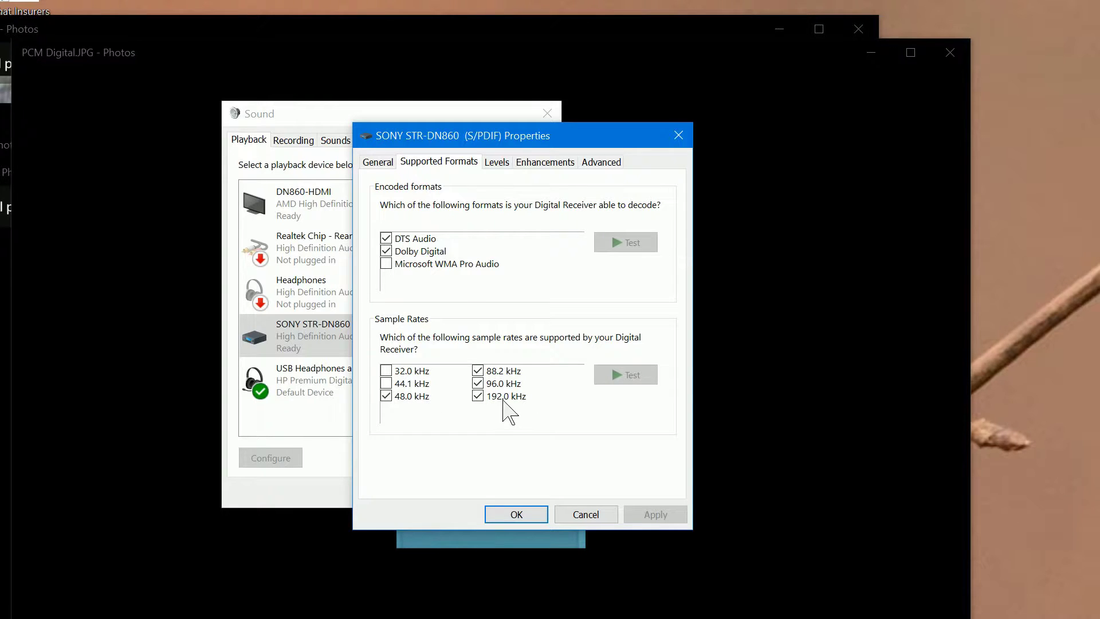
click(503, 401)
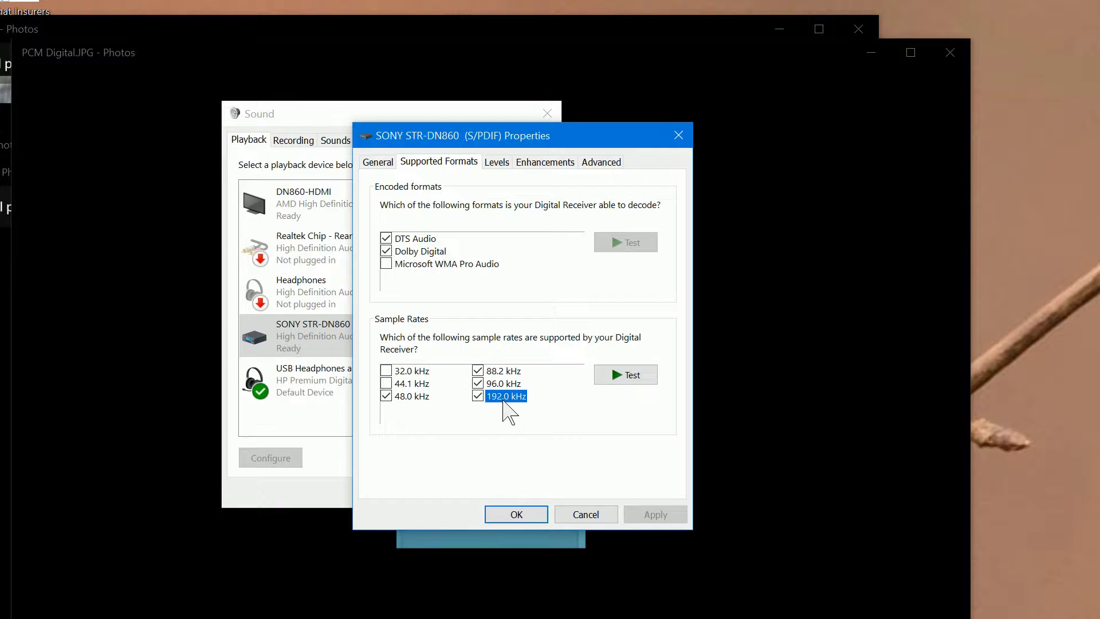
click(583, 513)
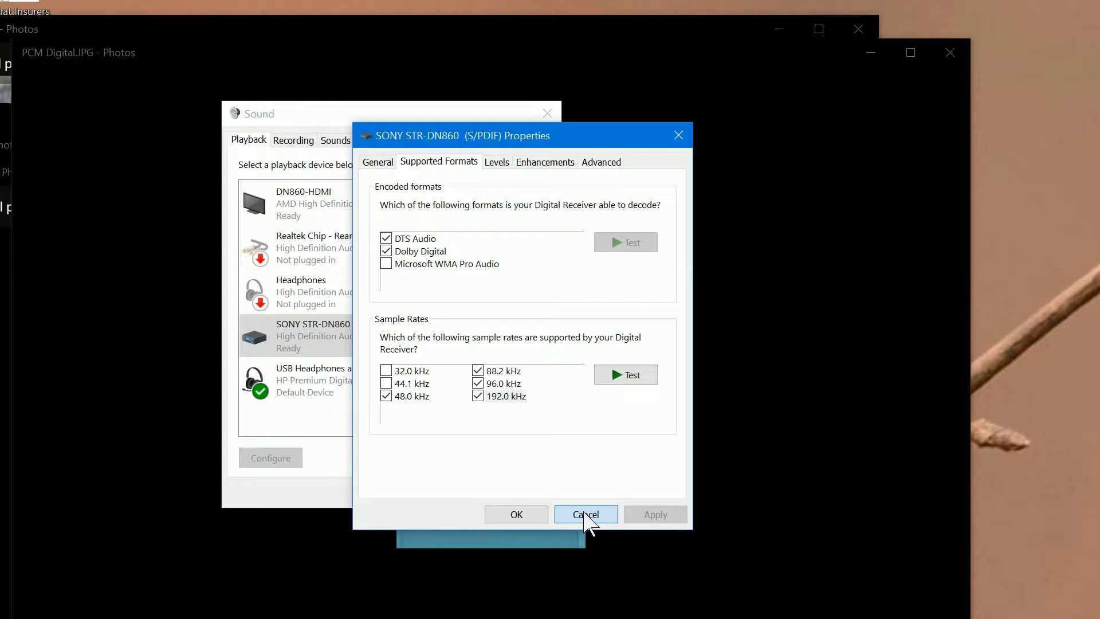
click(585, 515)
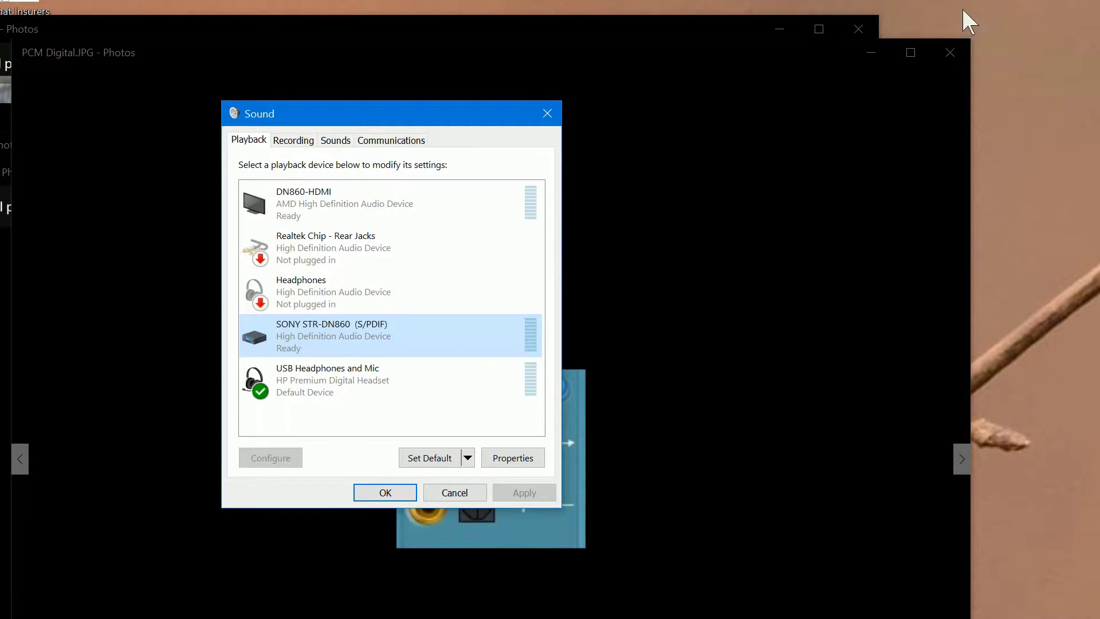
click(547, 114)
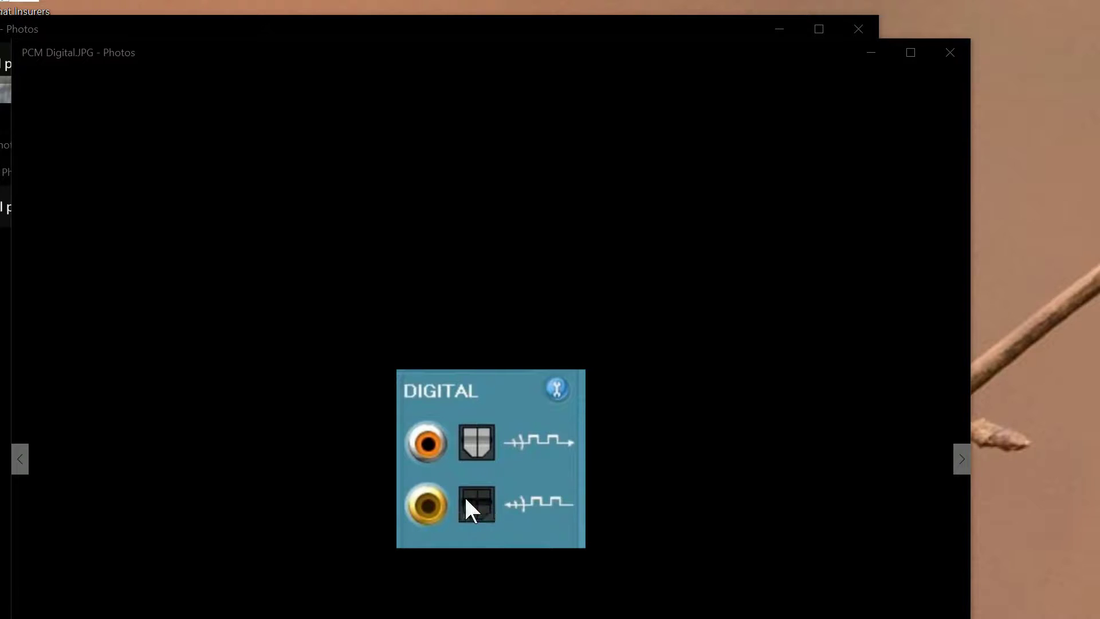
Close PCM Digital.JPG, and view and close the analog back panel diagram and sound outputs.jpg
click(950, 53)
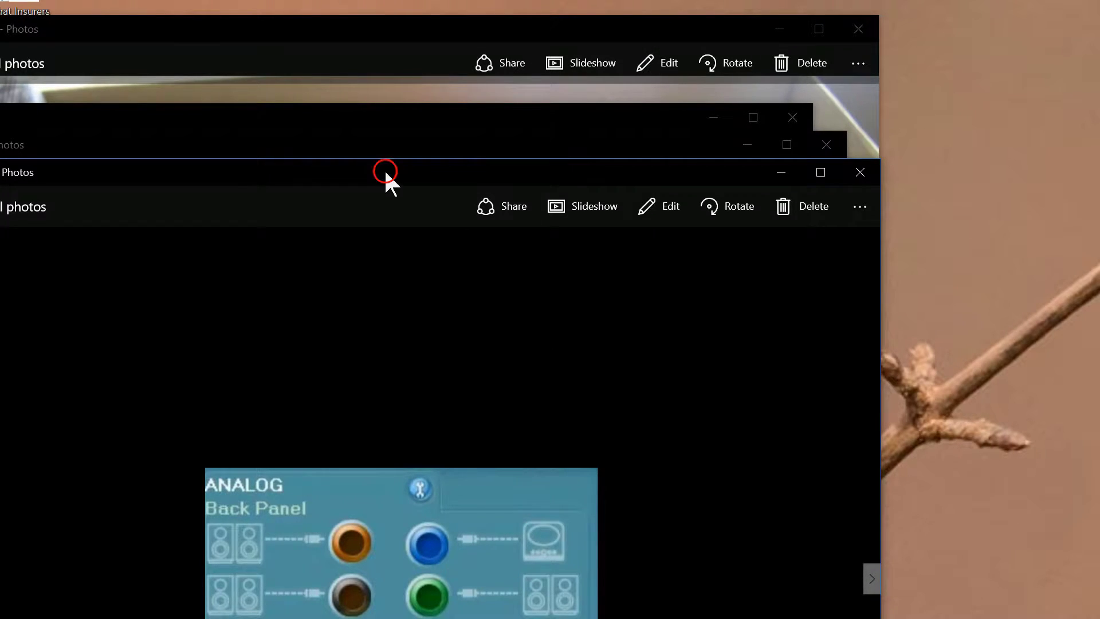
drag(385, 172, 553, 5)
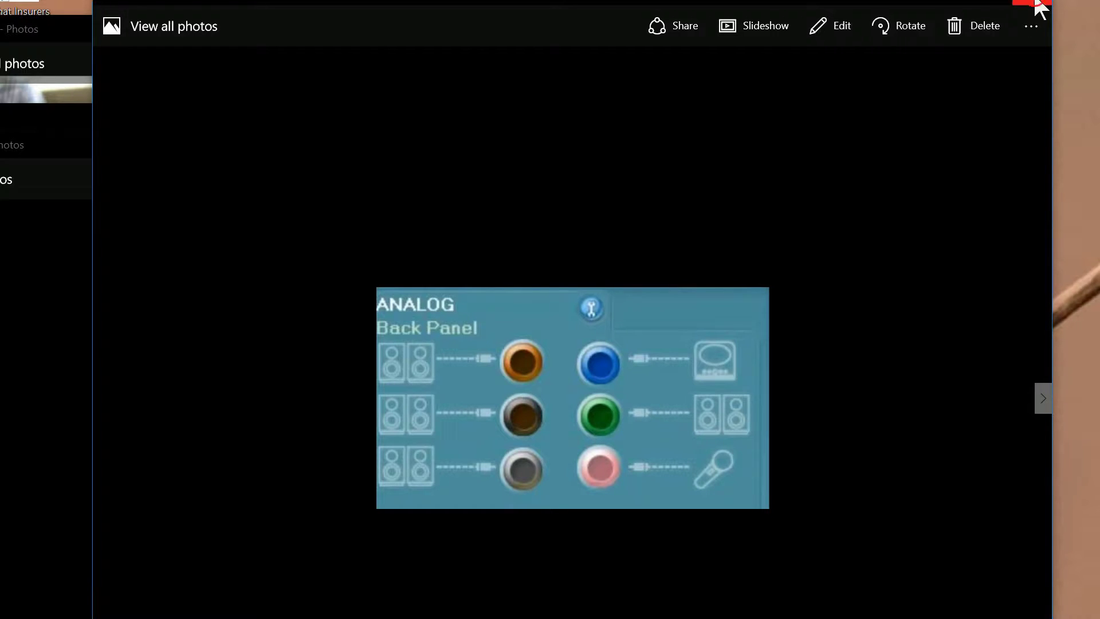
click(1036, 4)
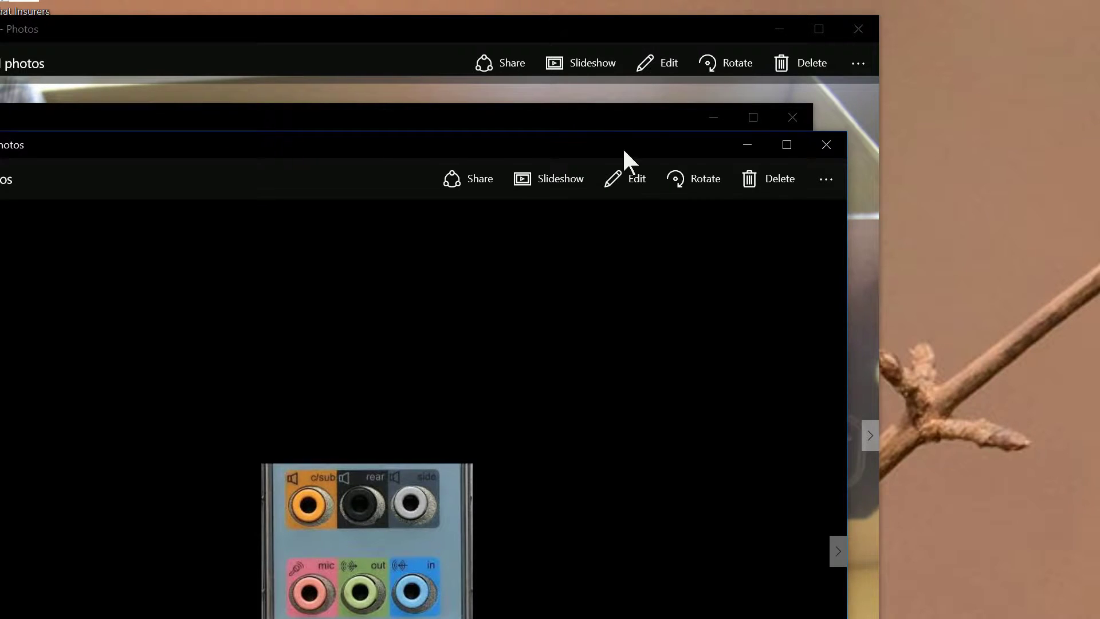
drag(623, 147, 771, 38)
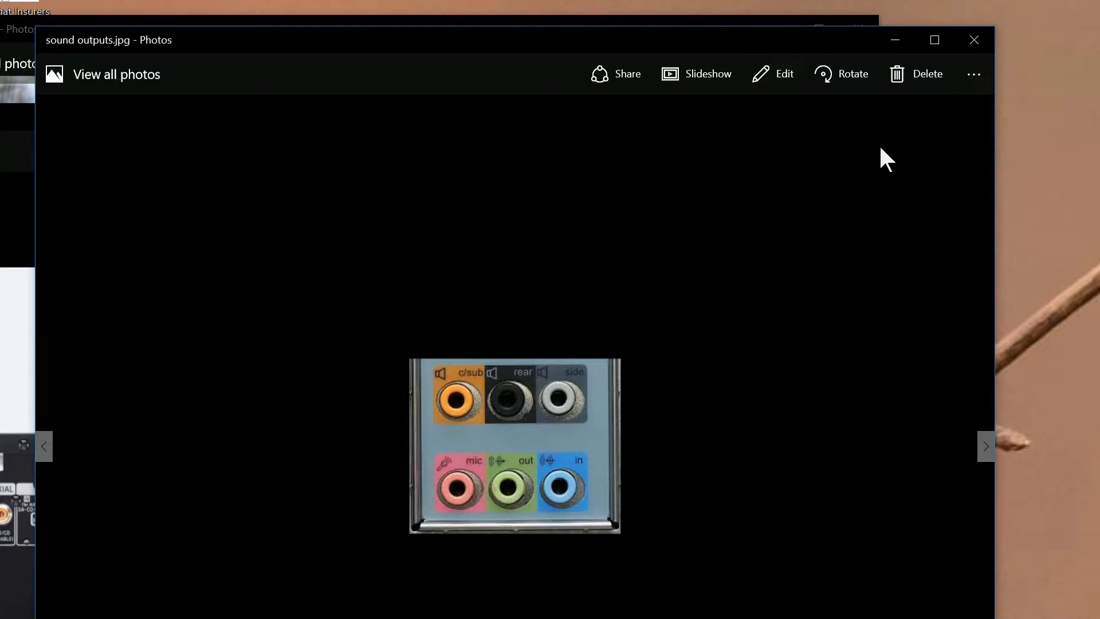
click(974, 39)
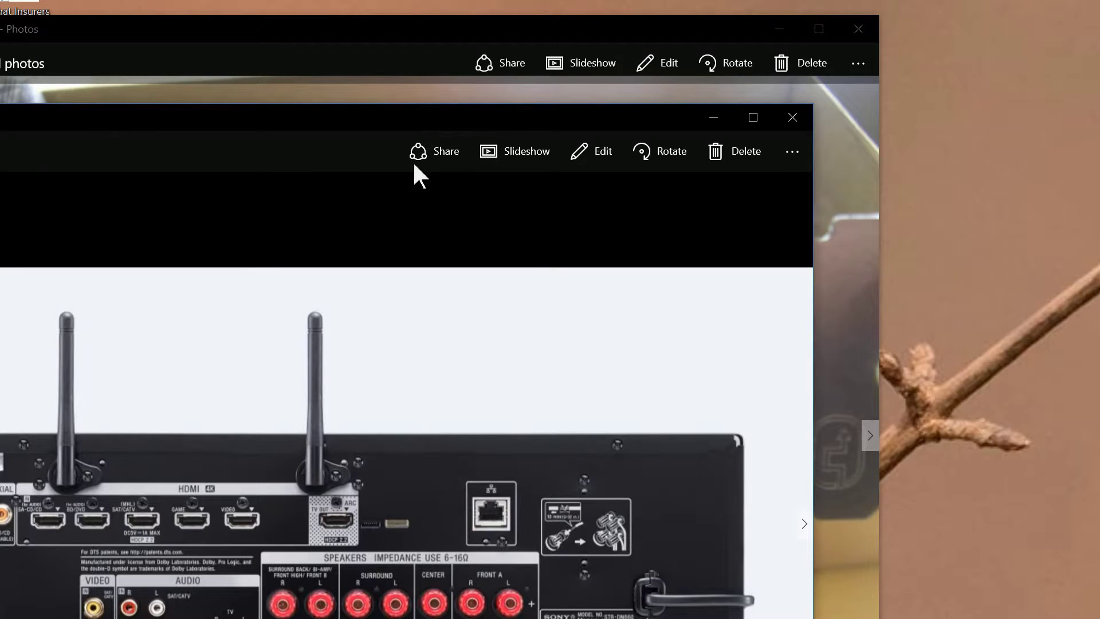
View the graphics card ports in CIMG6114.JPG and the receiver's rear panel in back_large.JPG, closing each photo
click(392, 46)
drag(392, 39, 528, 36)
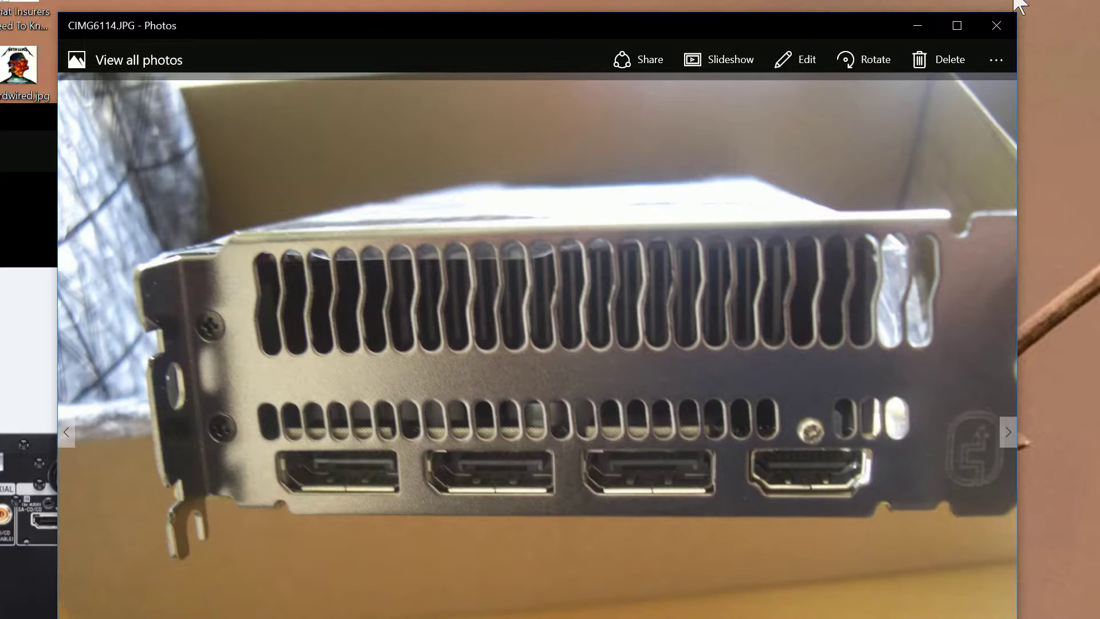
click(997, 25)
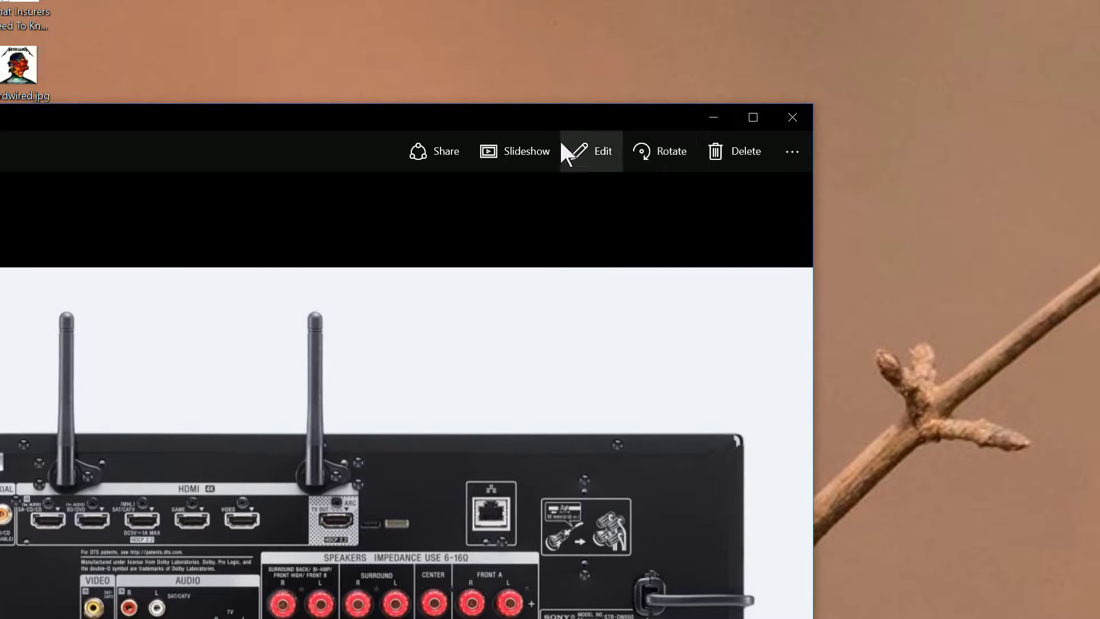
drag(616, 99, 761, 24)
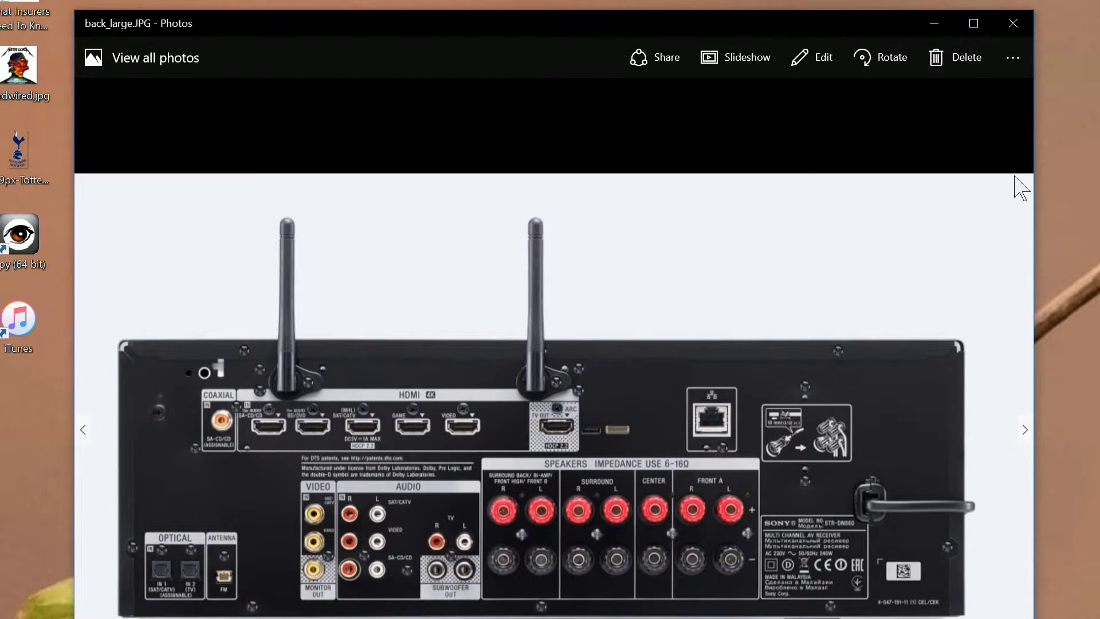
click(1018, 24)
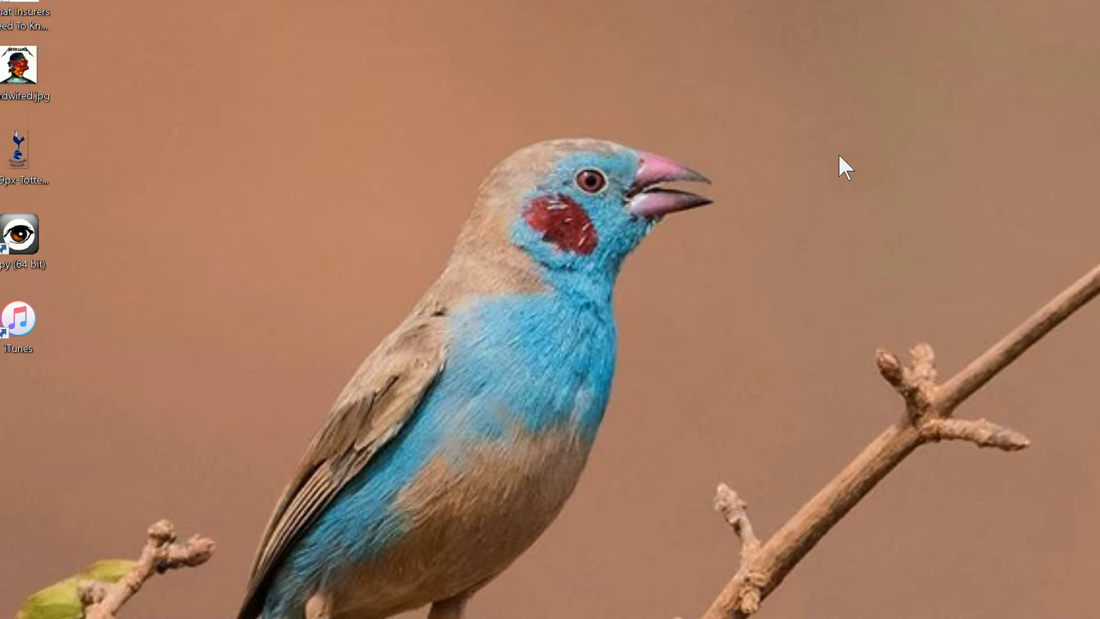